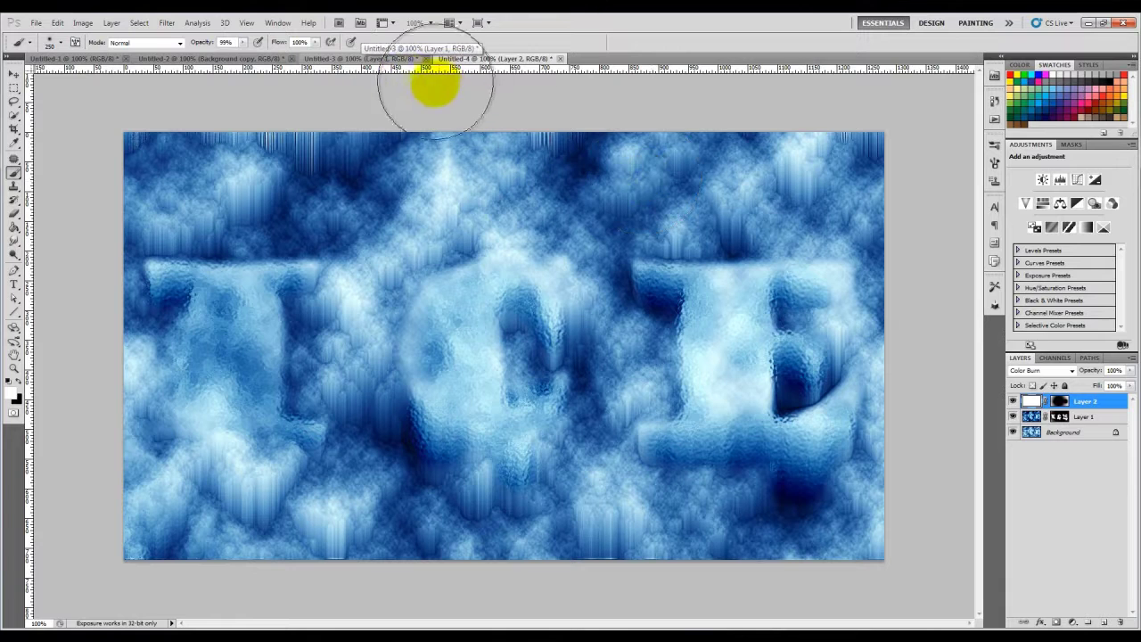
Review the finished ice text examples in the open documents Untitled-3, Untitled-2, Untitled-1 and Untitled-4
click(369, 59)
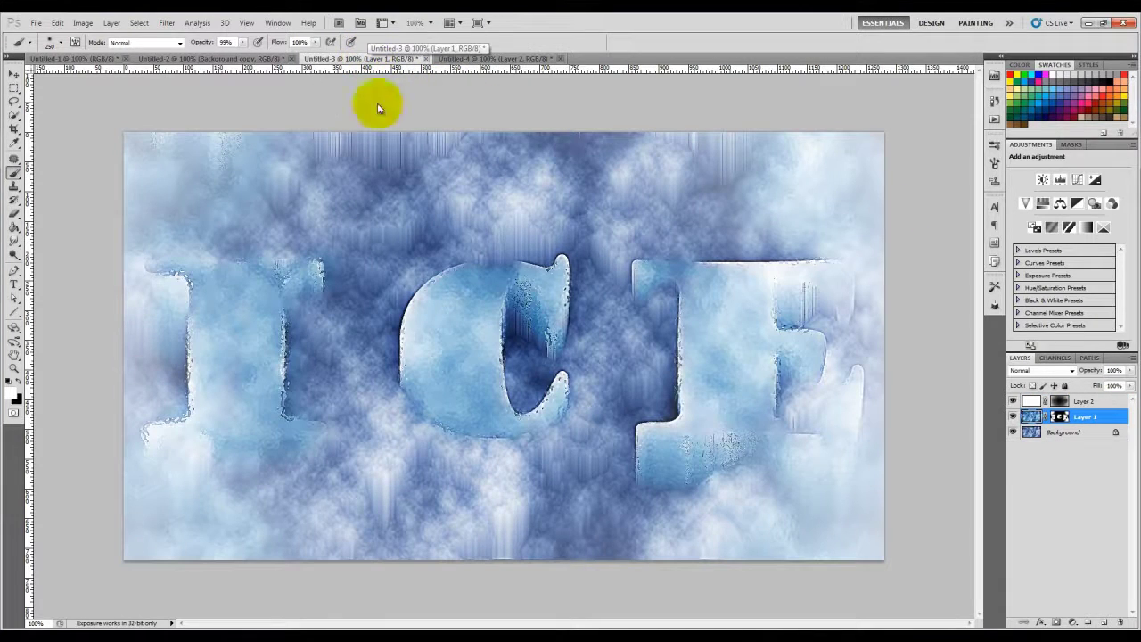
click(230, 60)
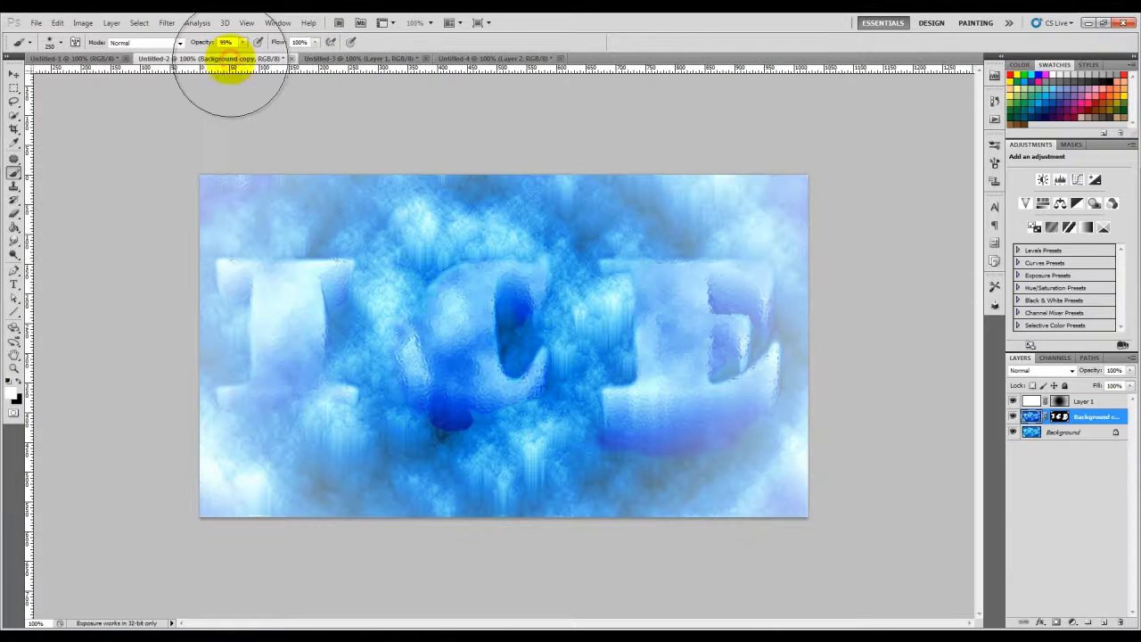
click(66, 60)
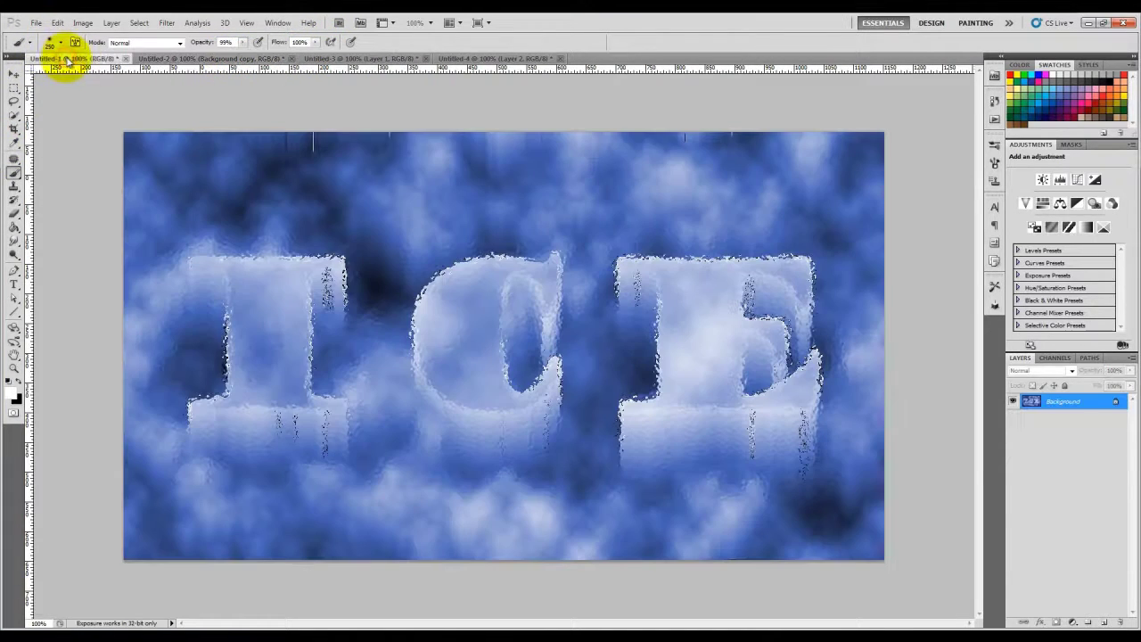
click(521, 59)
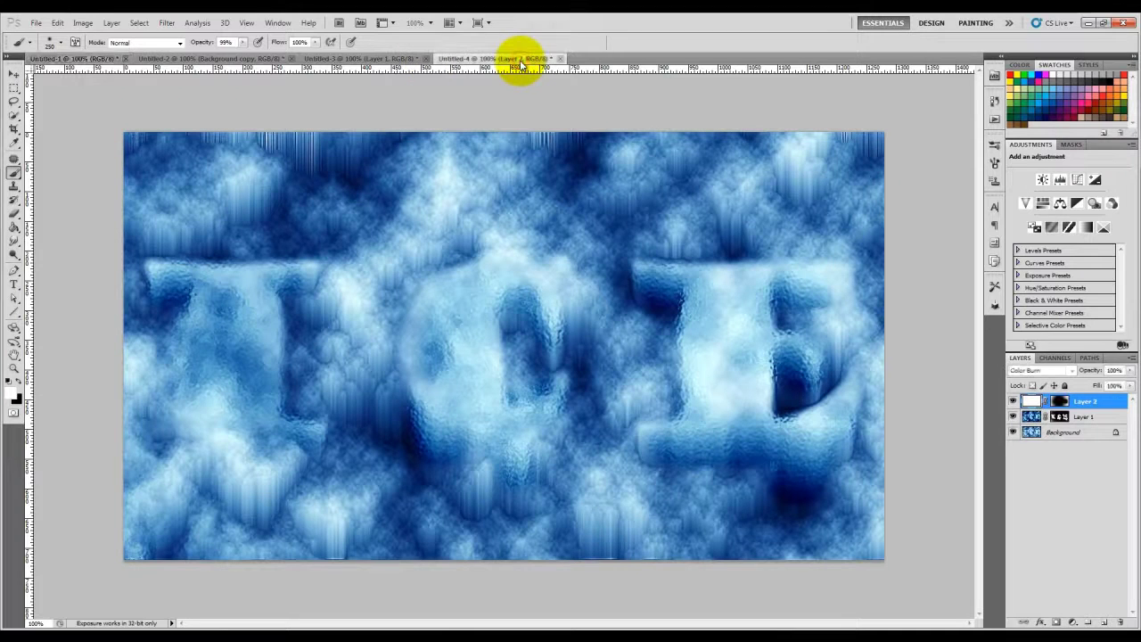
Create a new 1280 x 720 pixel RGB Color document at 72 pixels/inch, filled with the background color
click(32, 23)
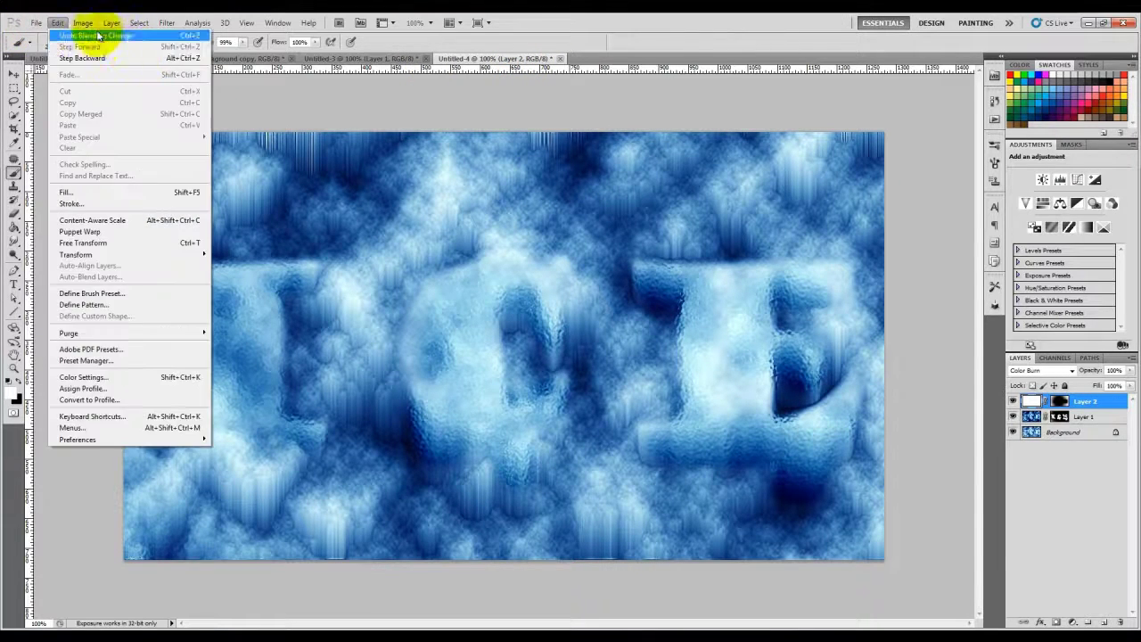
click(45, 34)
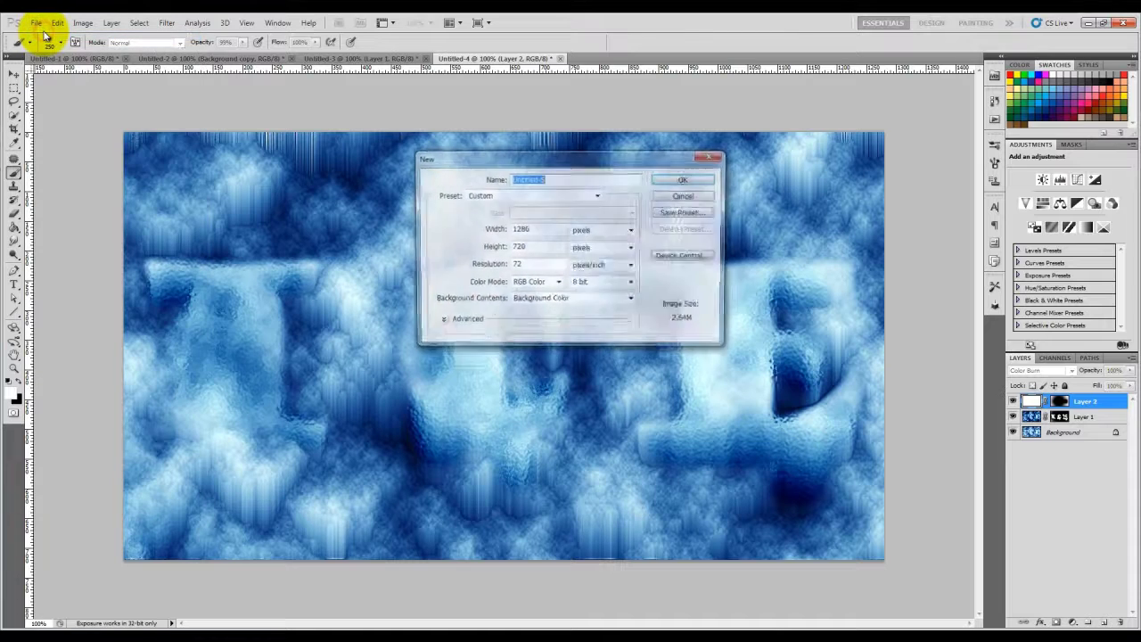
click(704, 180)
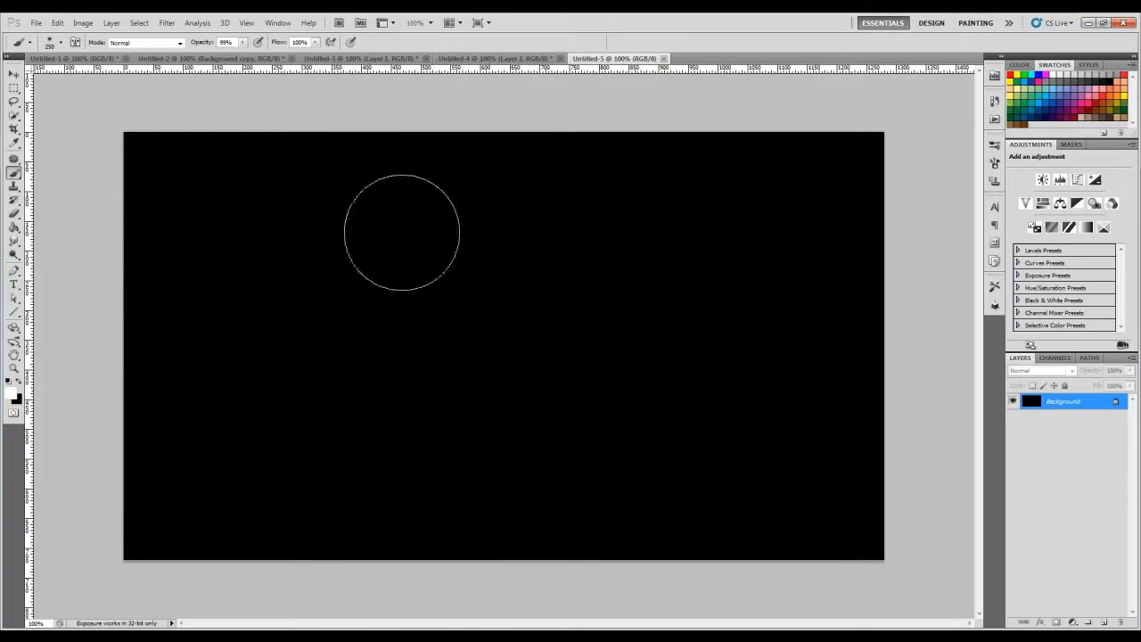
Make black the foreground color and render Clouds over the Background layer
key(x)
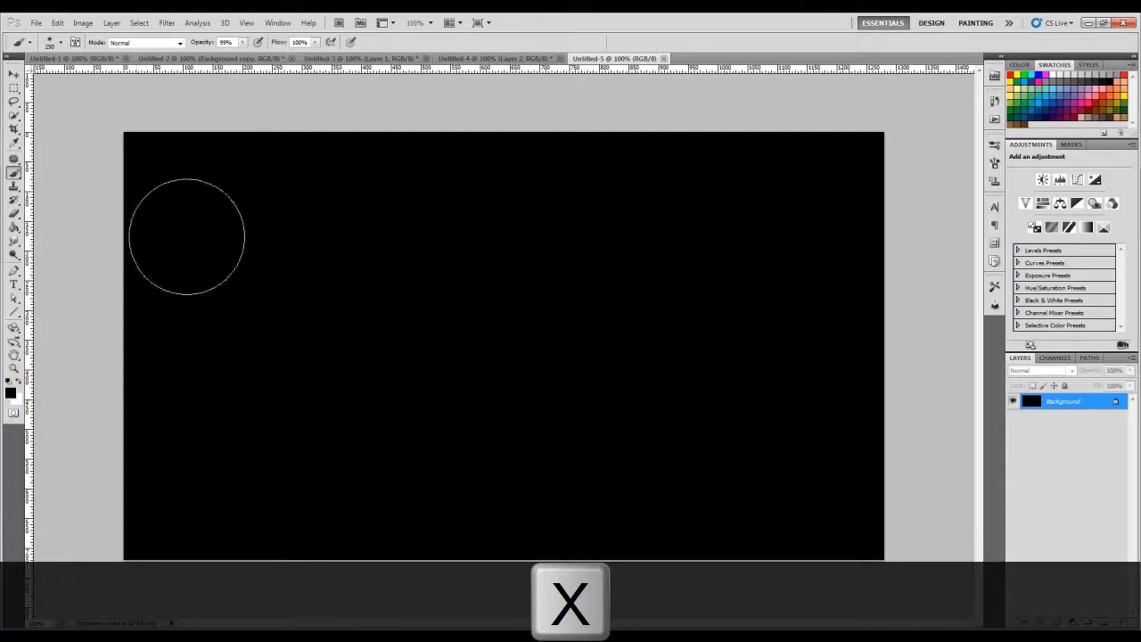
click(167, 24)
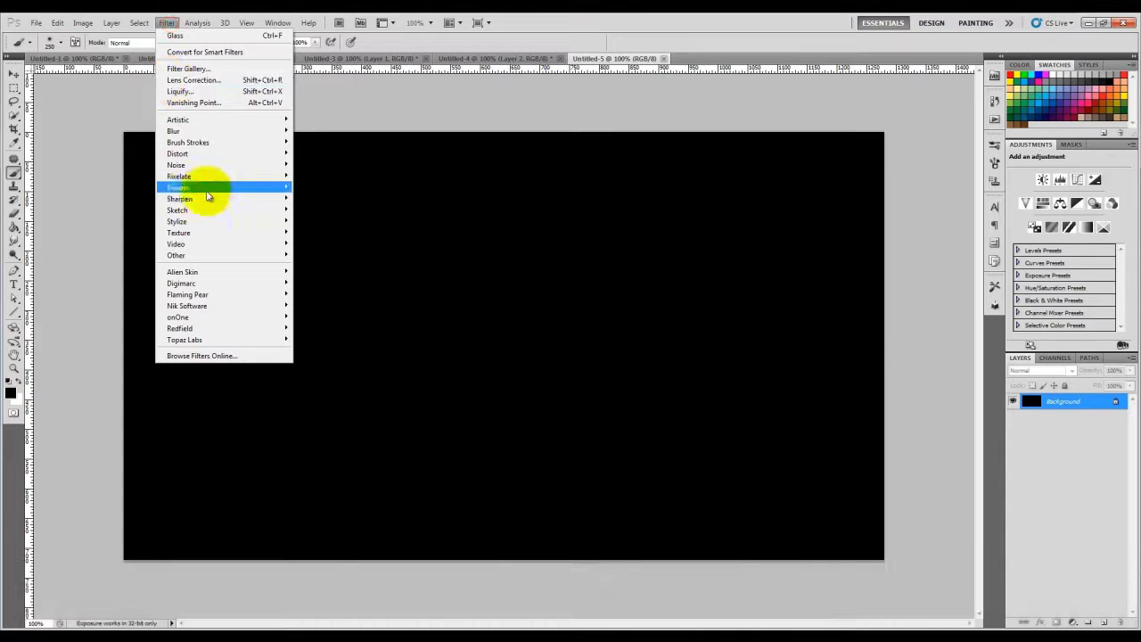
mouse_move(237, 189)
click(327, 187)
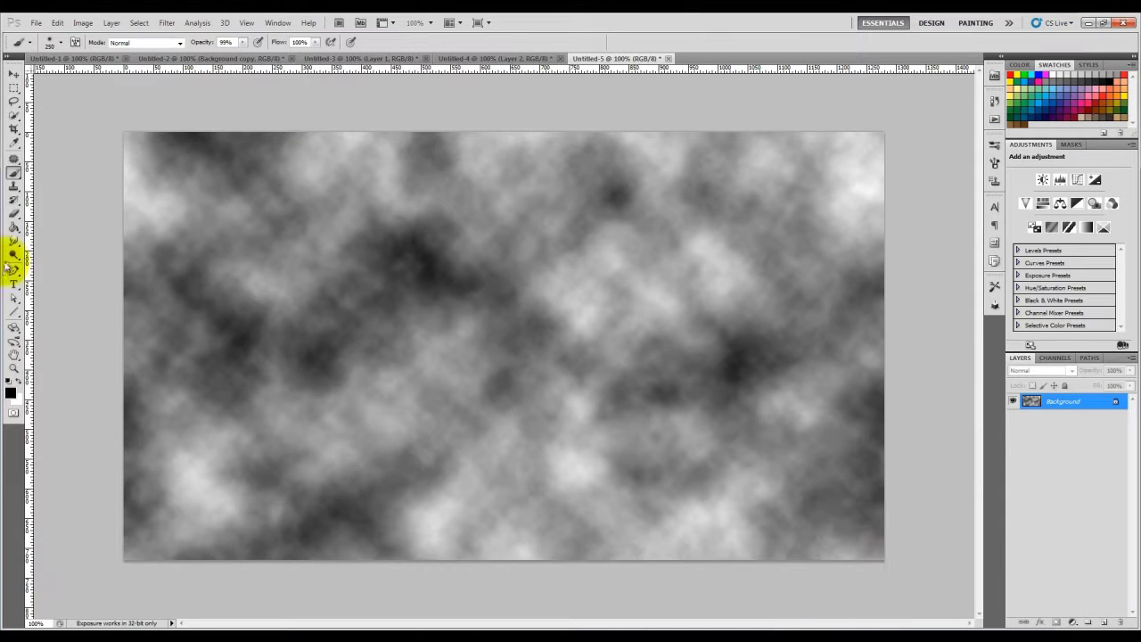
Add the black text "ICE" in Goudy Stout, centered around the middle of the canvas
click(14, 286)
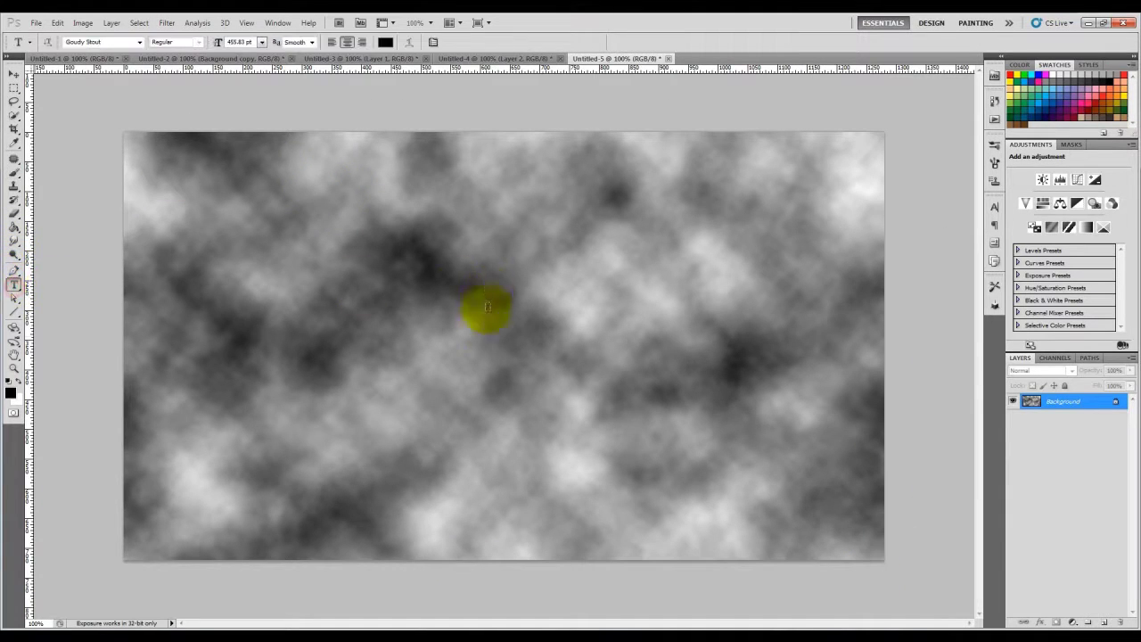
click(493, 368)
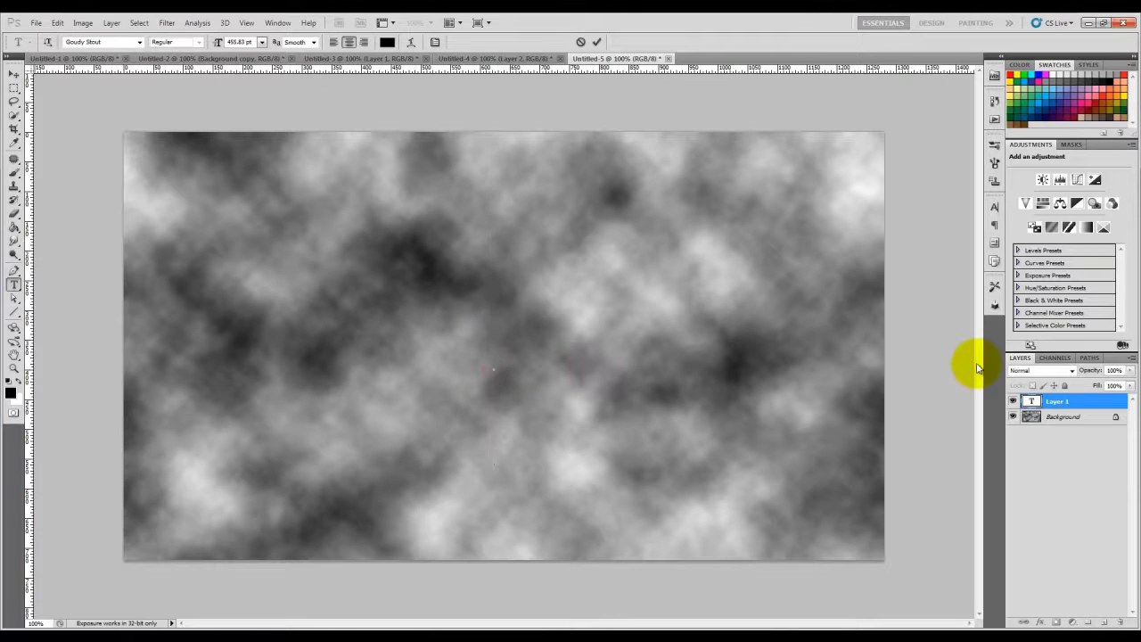
text(ICE)
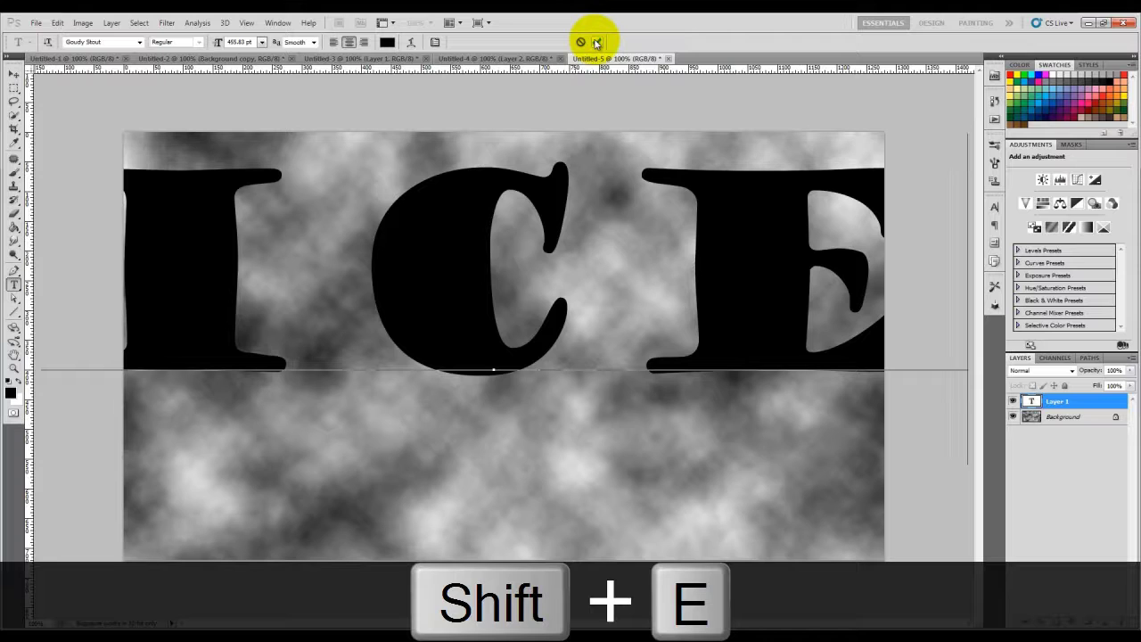
click(597, 42)
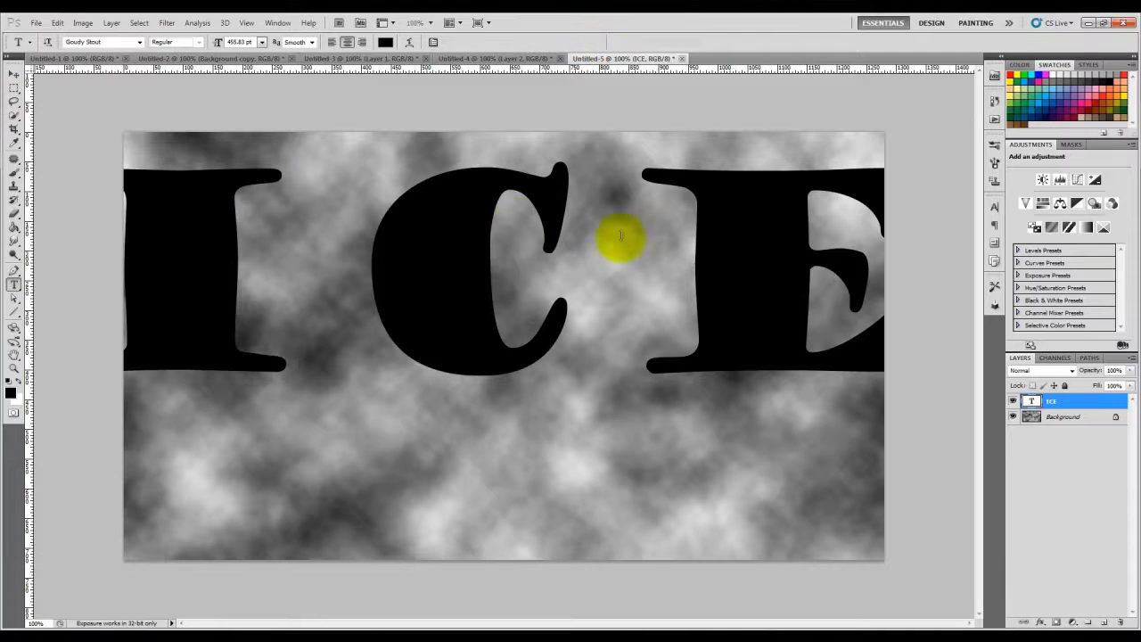
Scale the ICE text to about 82.68% and move it so that all letters fit inside the canvas
key(ctrl+t)
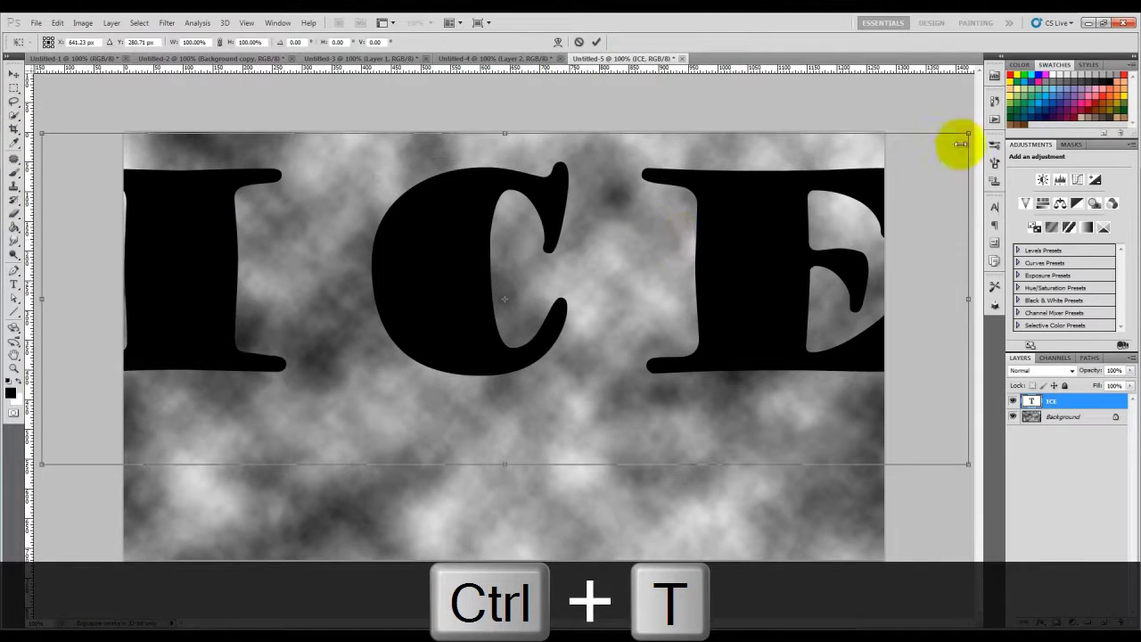
drag(968, 133, 808, 192)
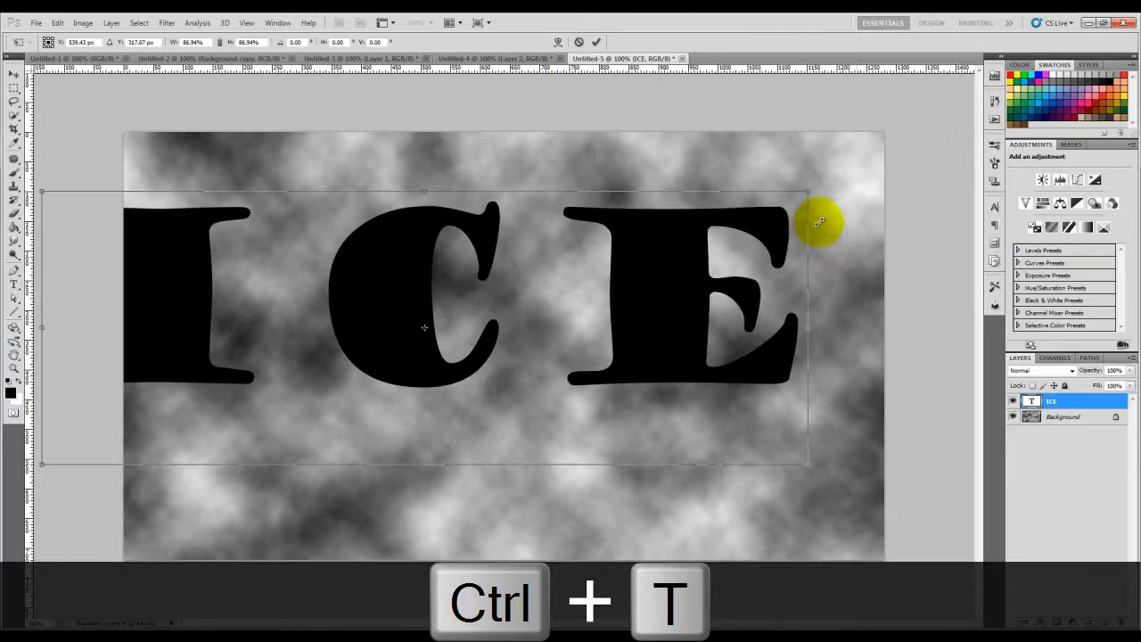
drag(517, 260, 592, 281)
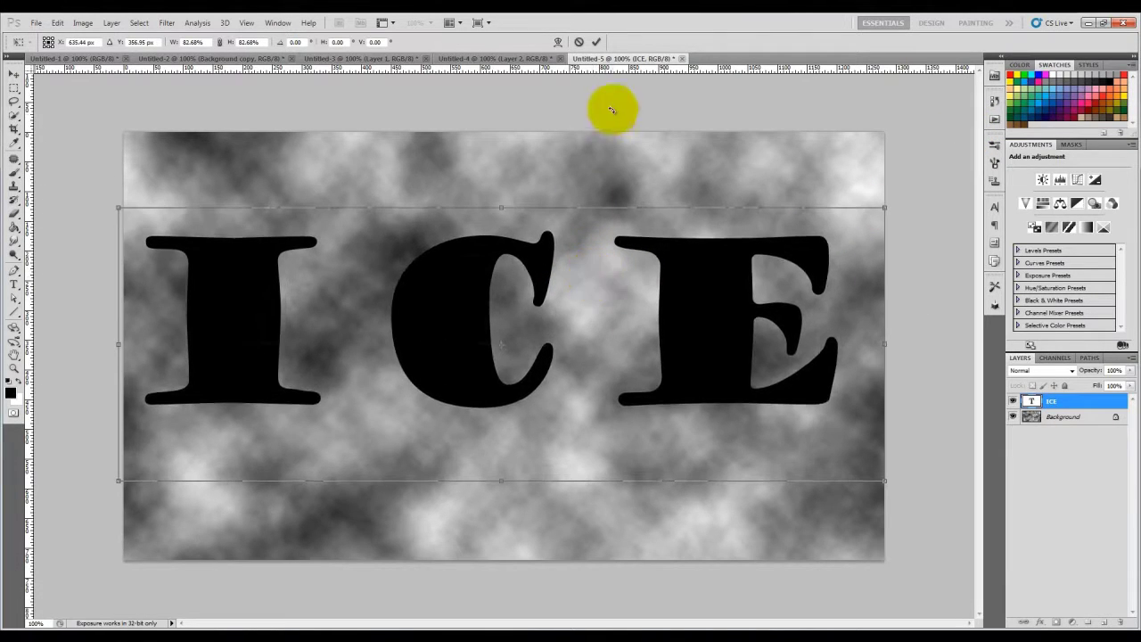
click(597, 43)
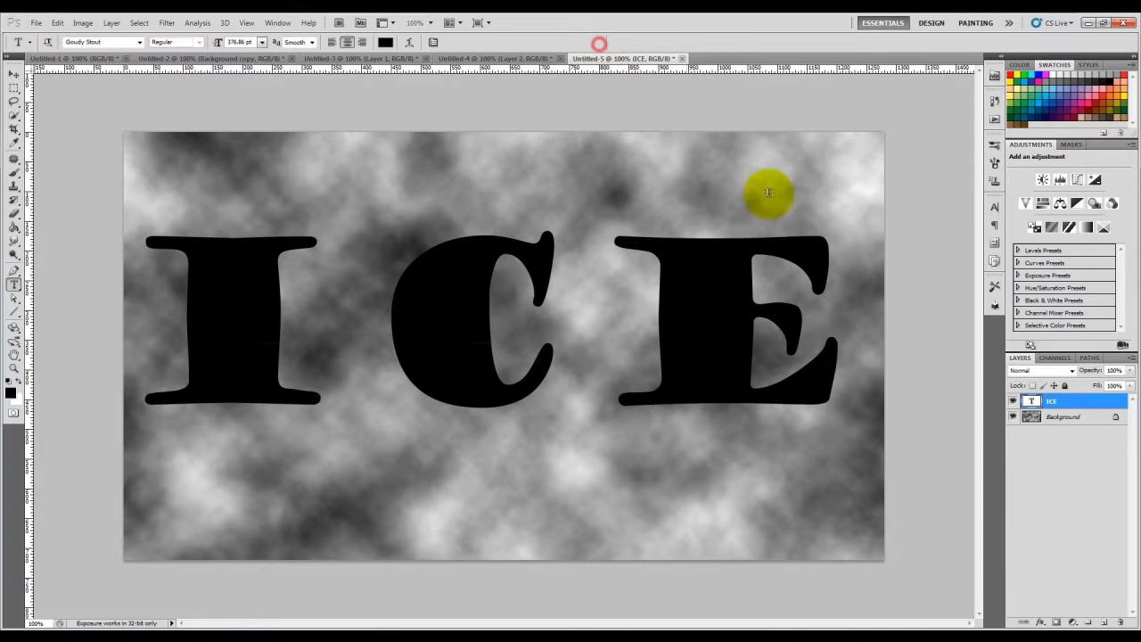
Center the ICE text vertically and horizontally on the whole canvas
click(1066, 417)
key(ctrl+a)
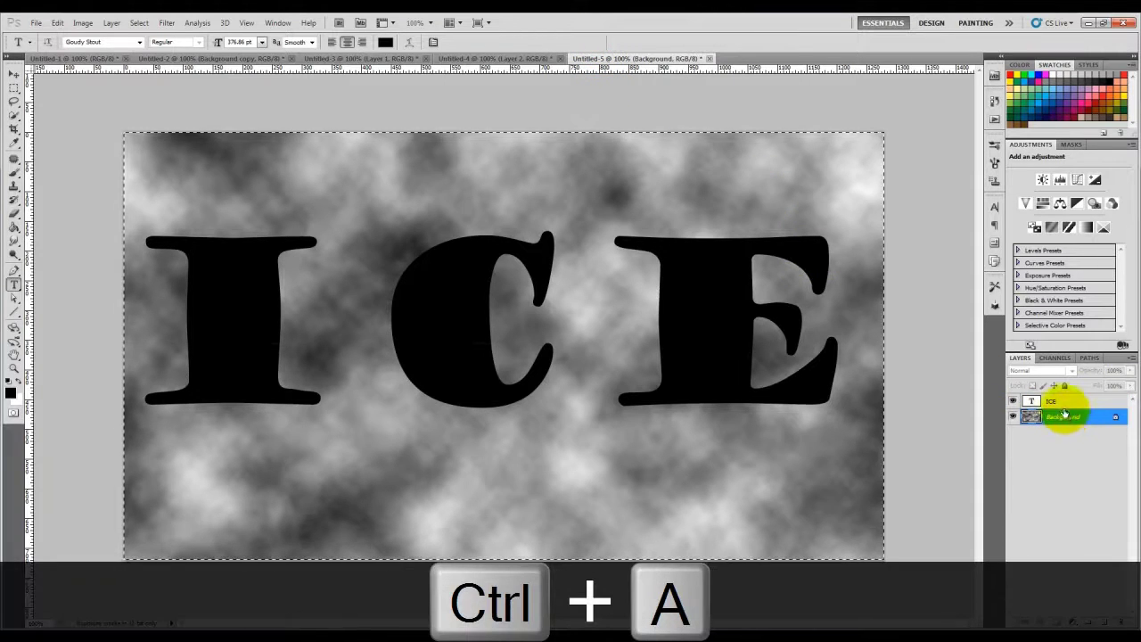
click(1057, 401)
click(13, 74)
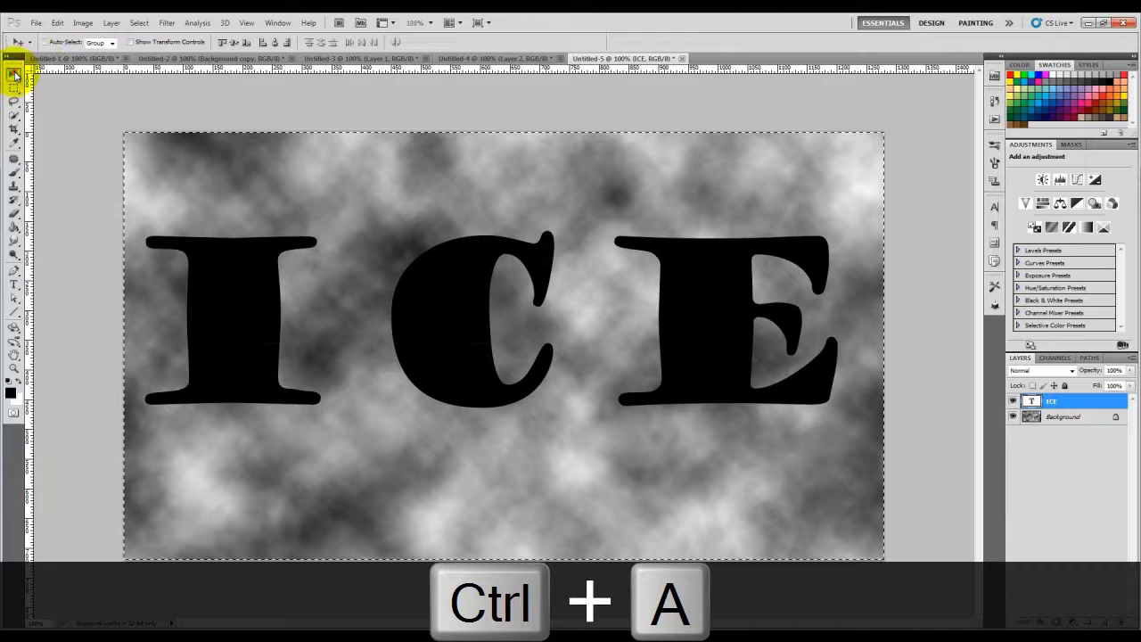
click(233, 43)
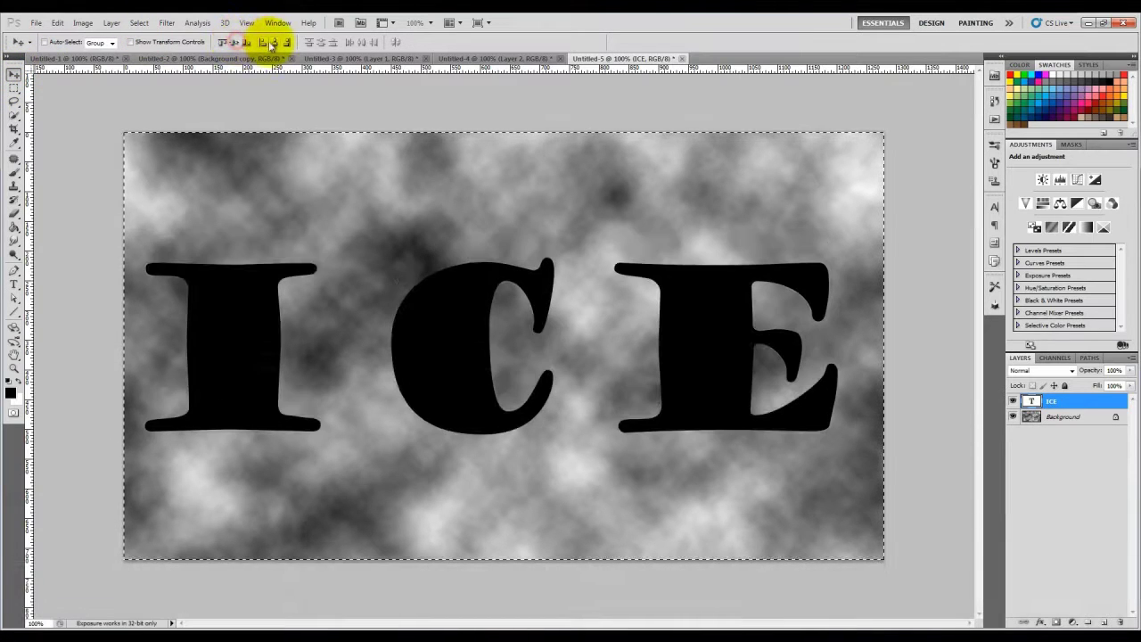
click(272, 43)
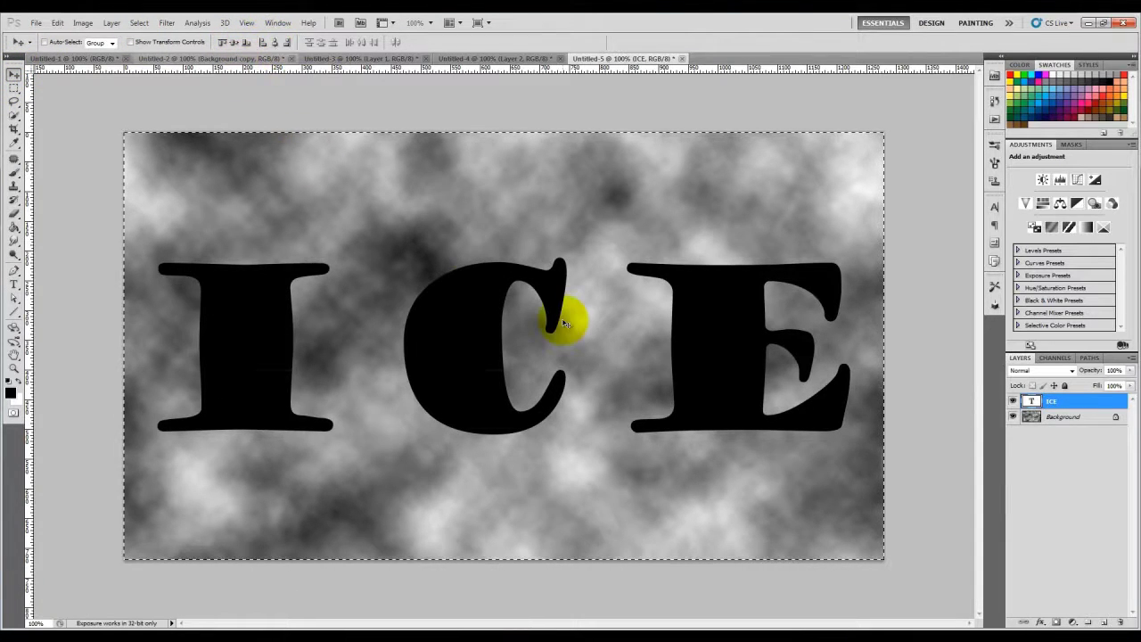
Load the outline of the ICE text as a selection and feather it
ctrl+click(1032, 404)
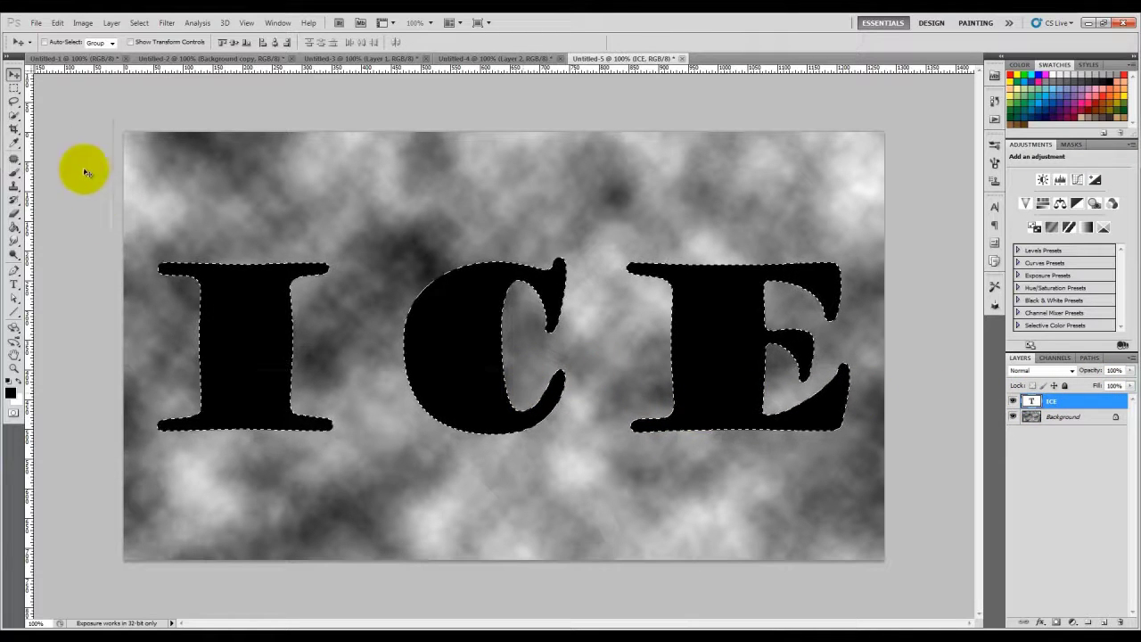
click(13, 116)
right_click(215, 301)
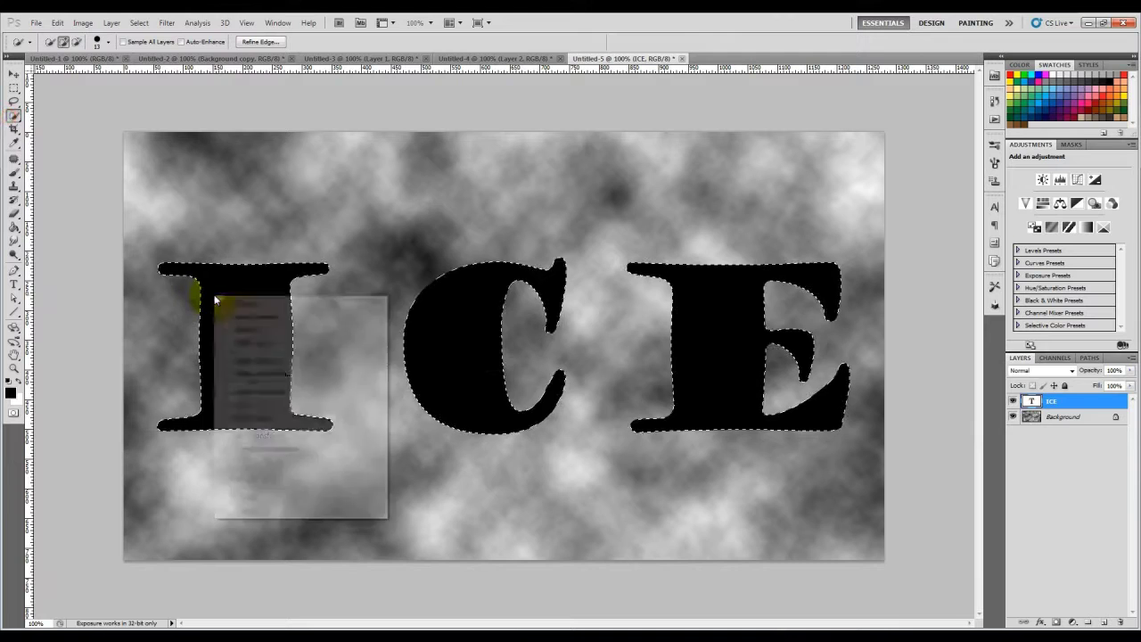
click(250, 330)
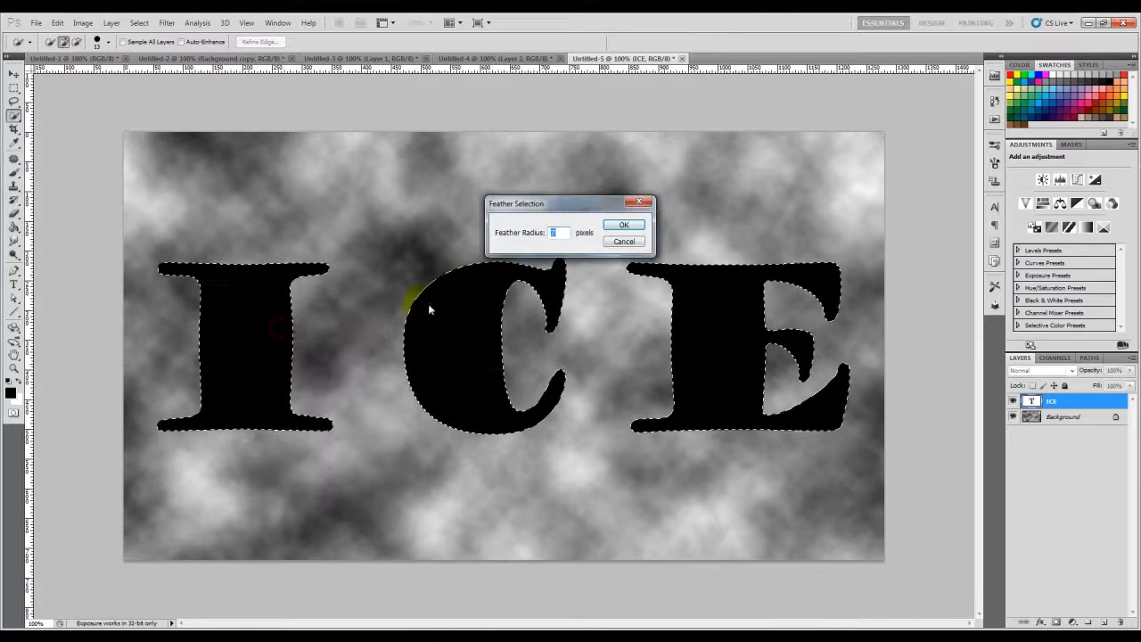
click(621, 225)
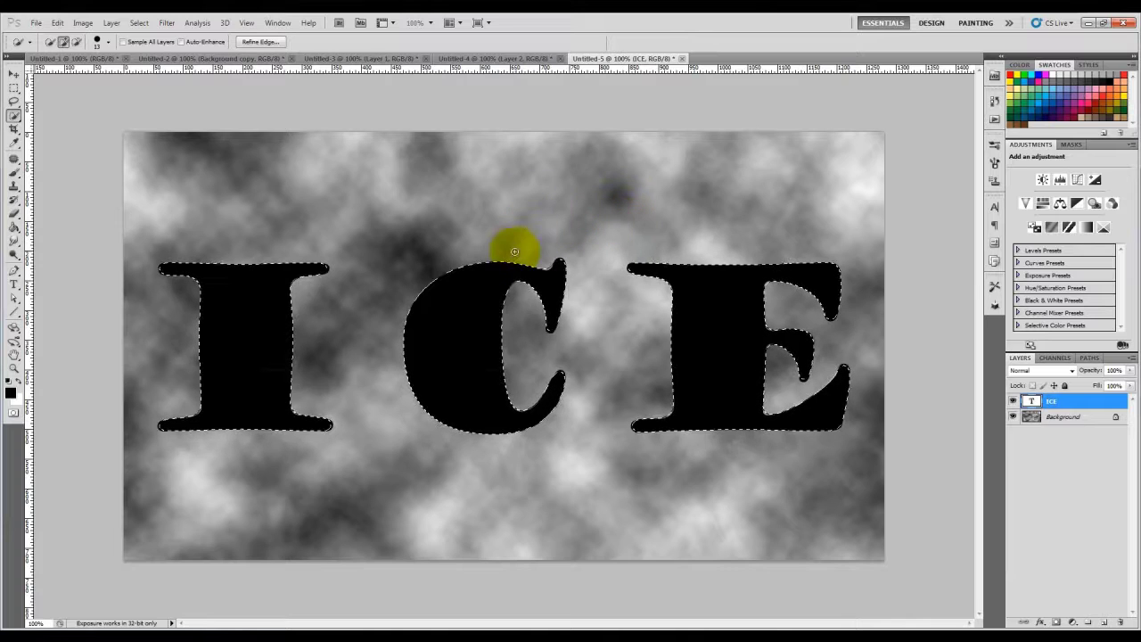
Add a new layer above the text and set the colors to white foreground and dark gray #5d5a5a background
click(1103, 622)
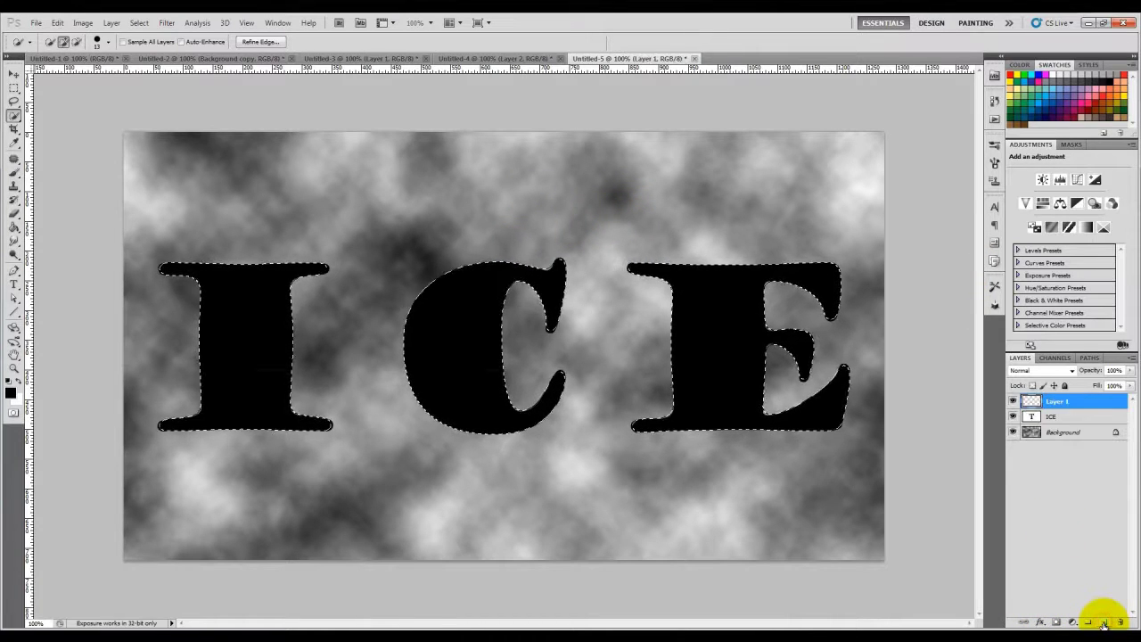
click(17, 403)
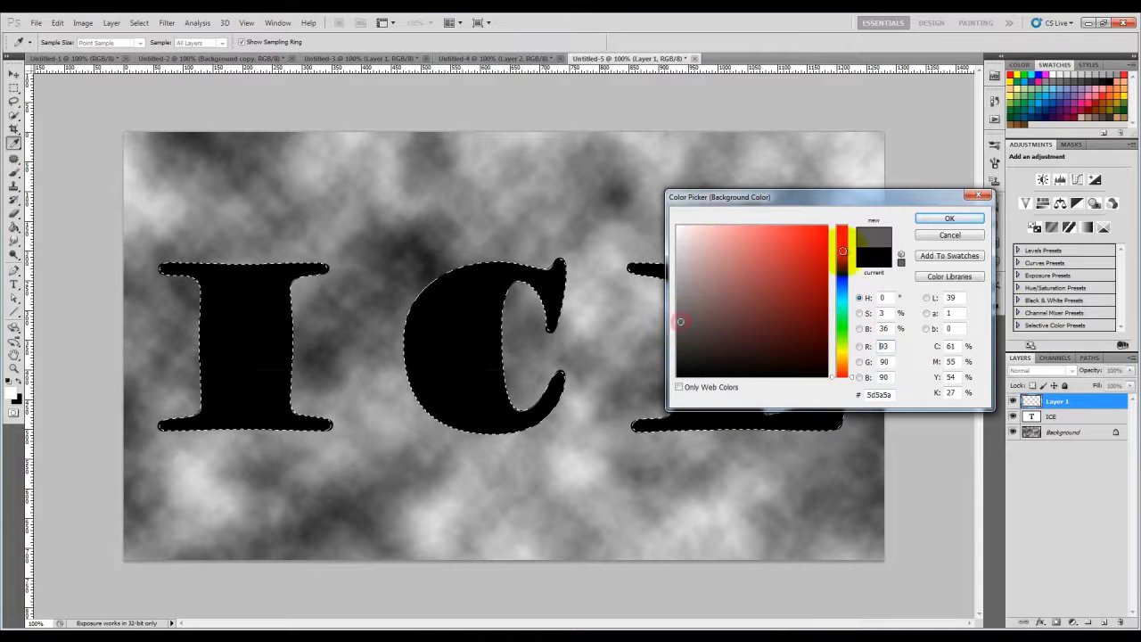
click(928, 219)
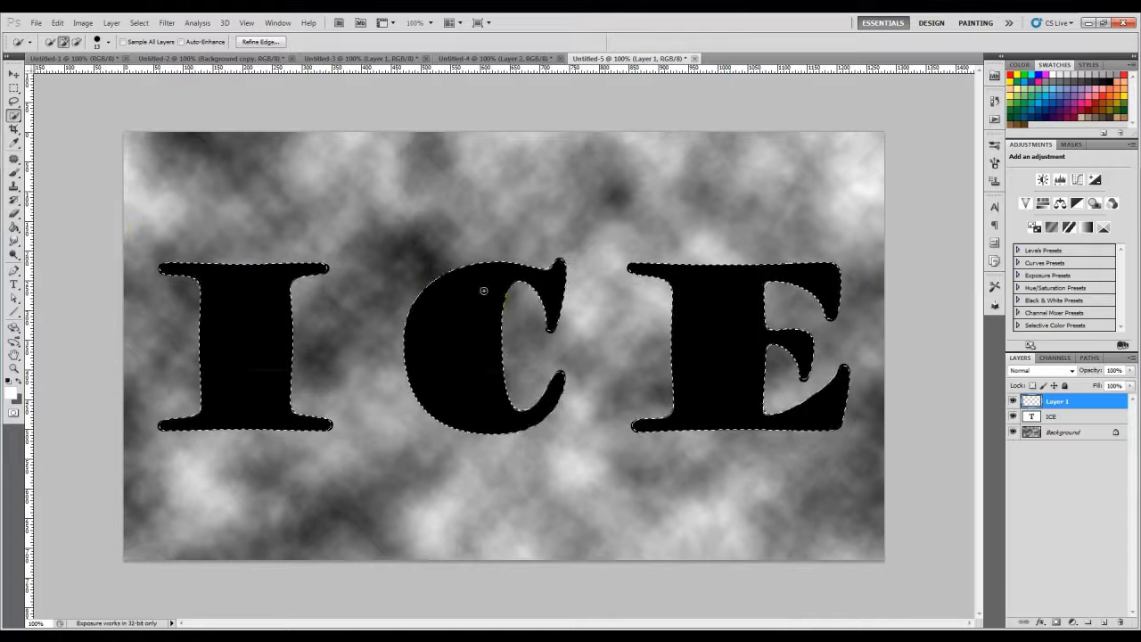
Render Clouds inside the letter selection on the new layer and deselect
key(ctrl+f)
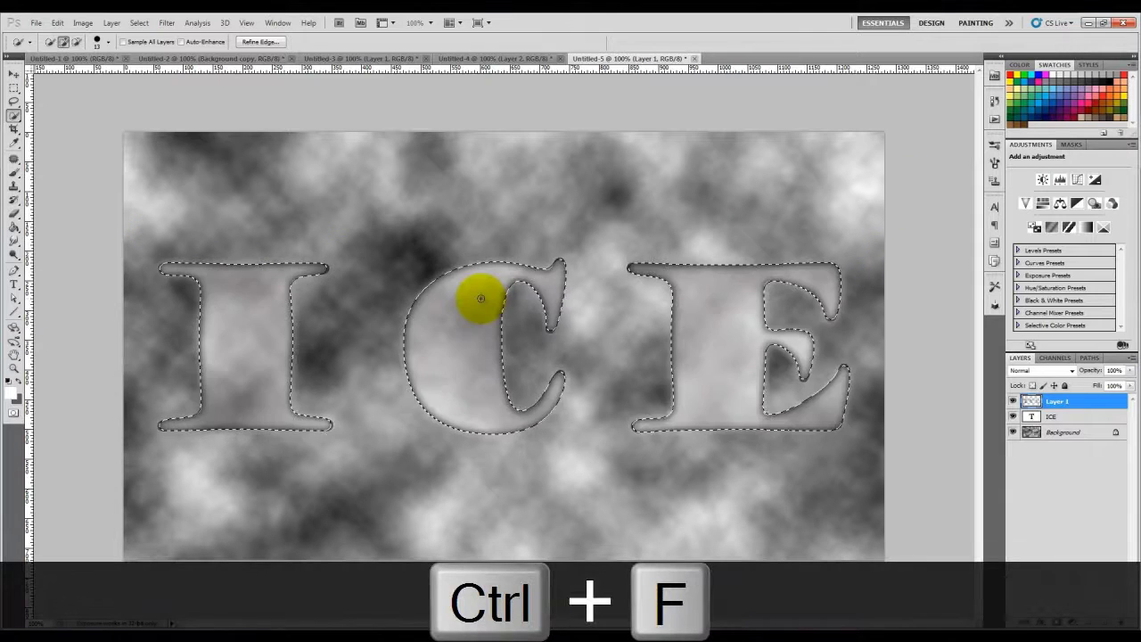
click(173, 25)
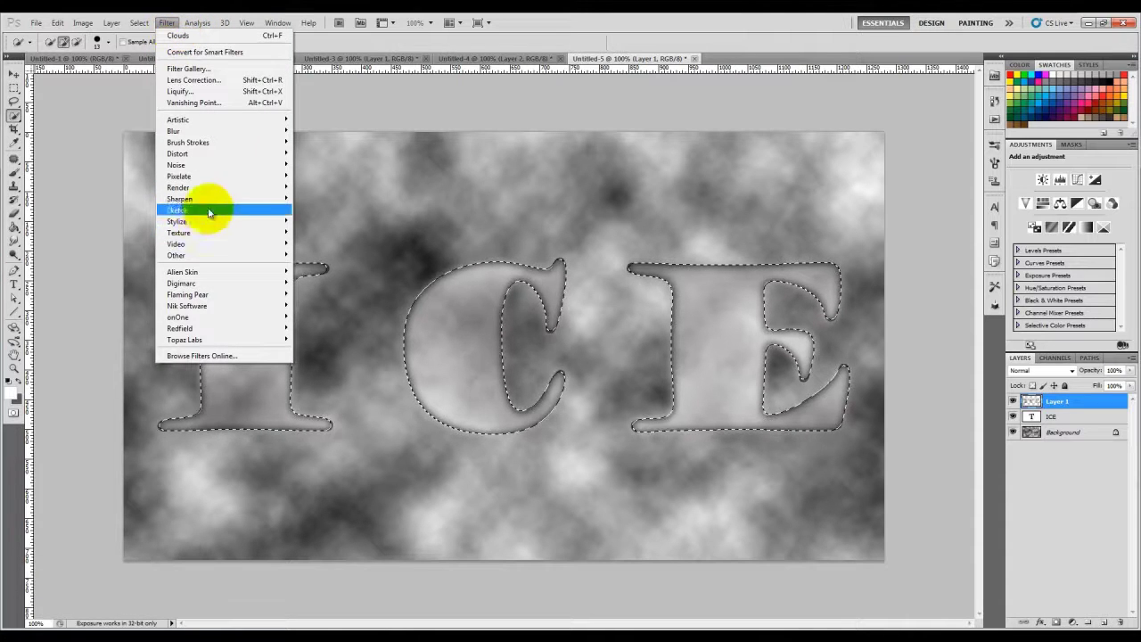
click(172, 25)
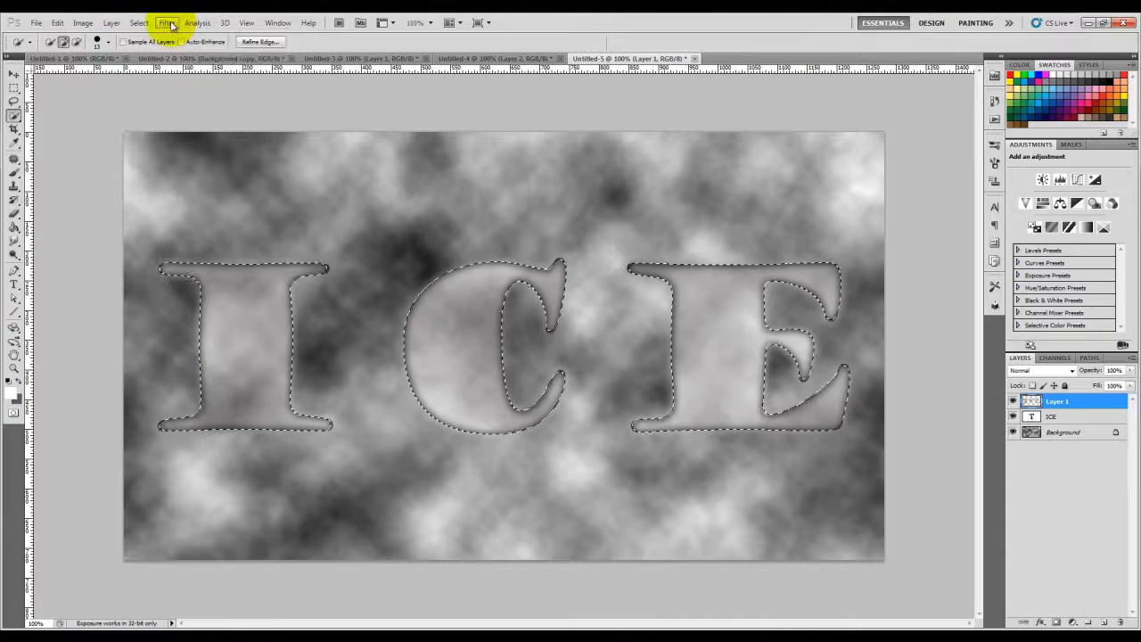
key(ctrl+d)
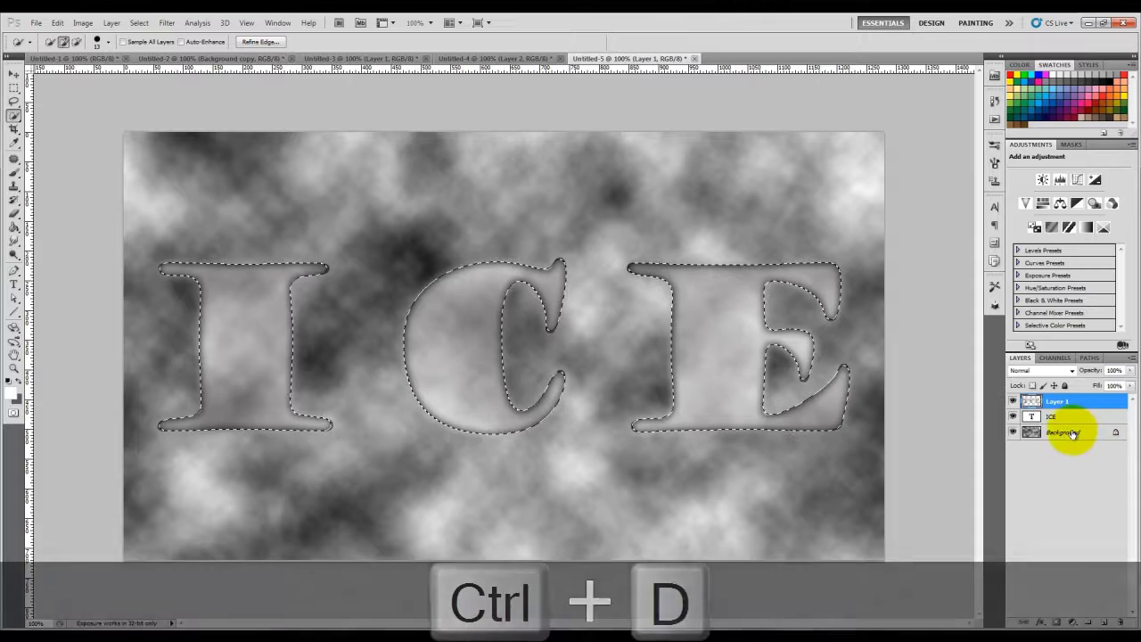
Hide the ICE text layer and flatten the image, discarding the hidden layer
click(1013, 417)
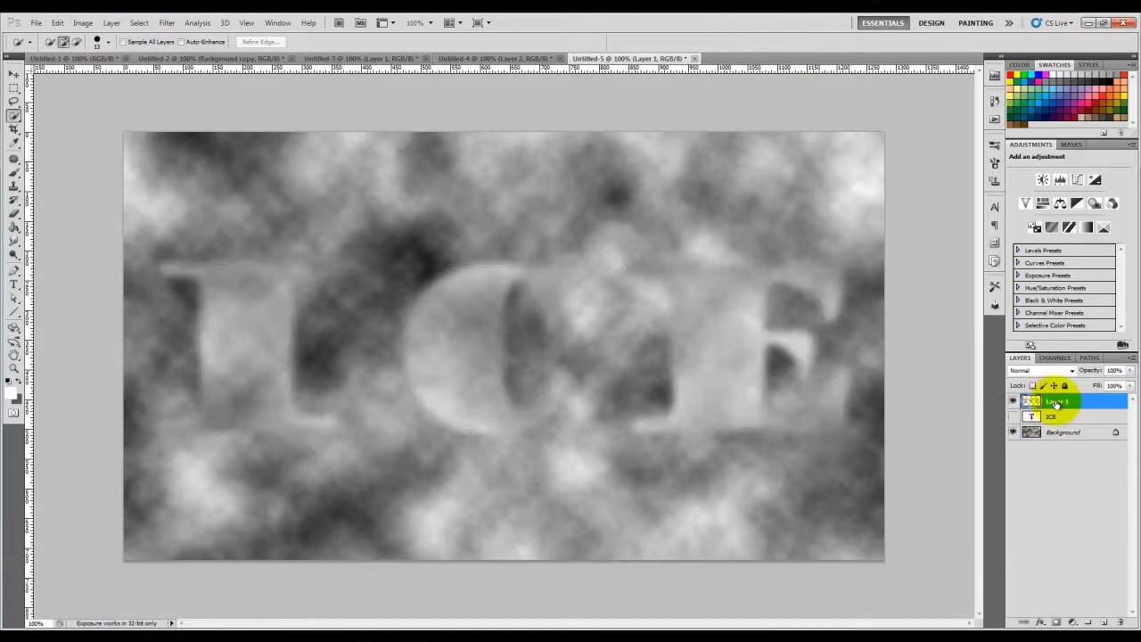
right_click(1073, 404)
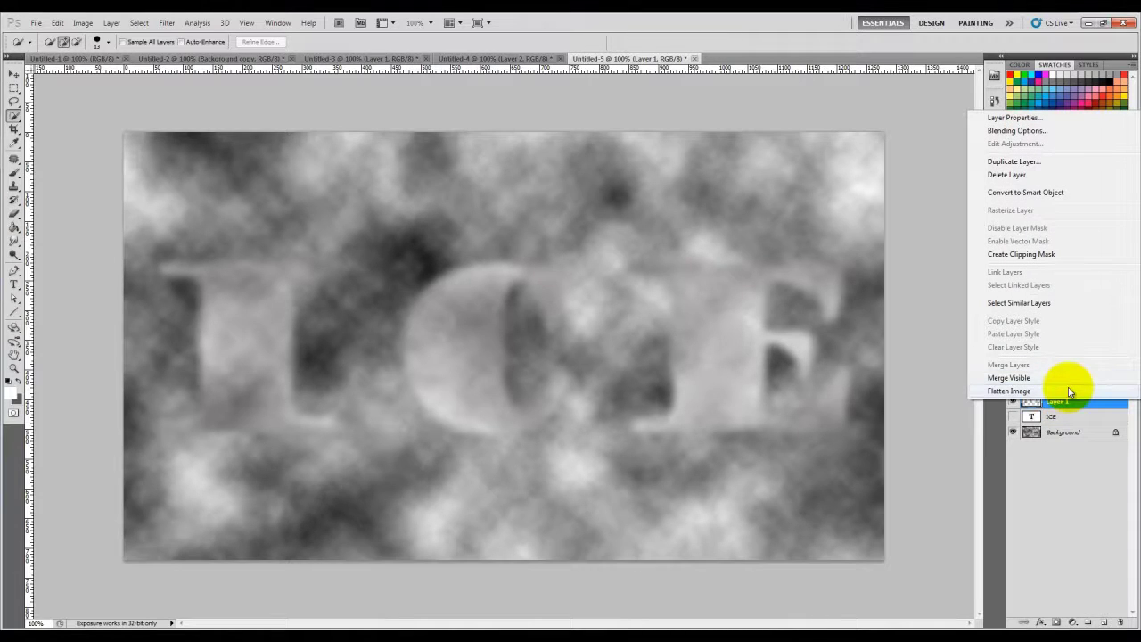
click(1070, 391)
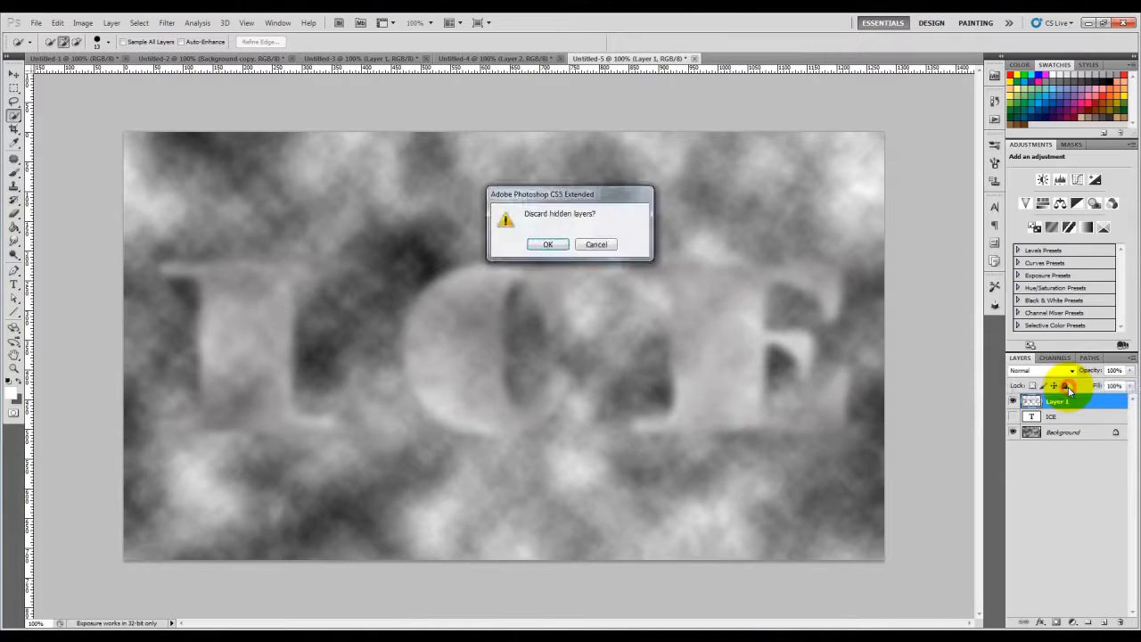
click(555, 243)
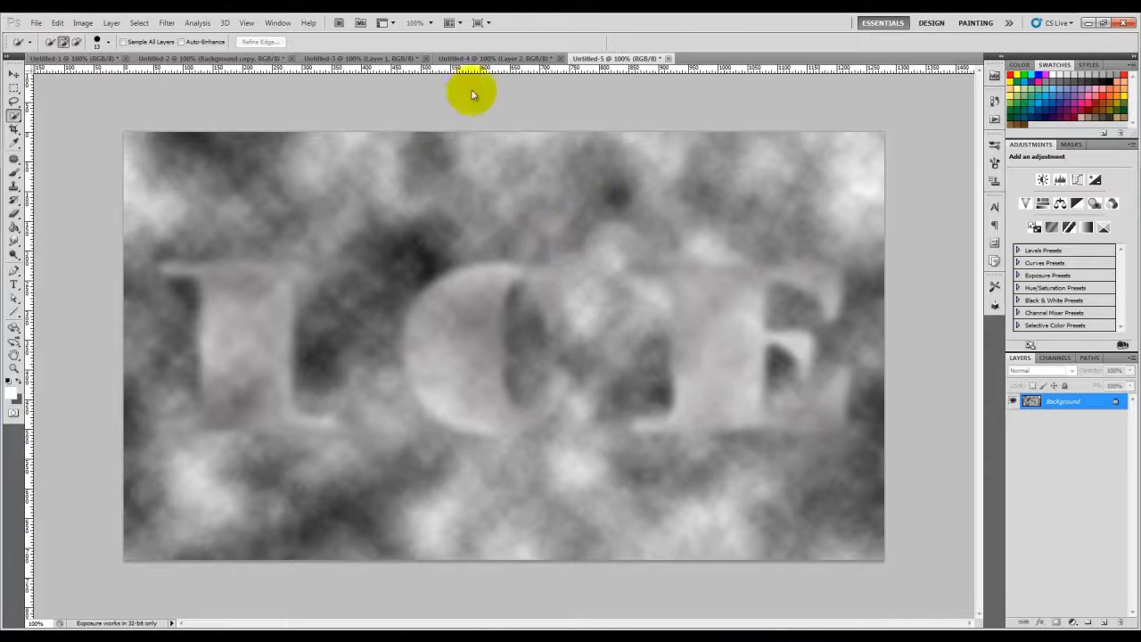
Rotate the whole canvas 90° clockwise
click(93, 25)
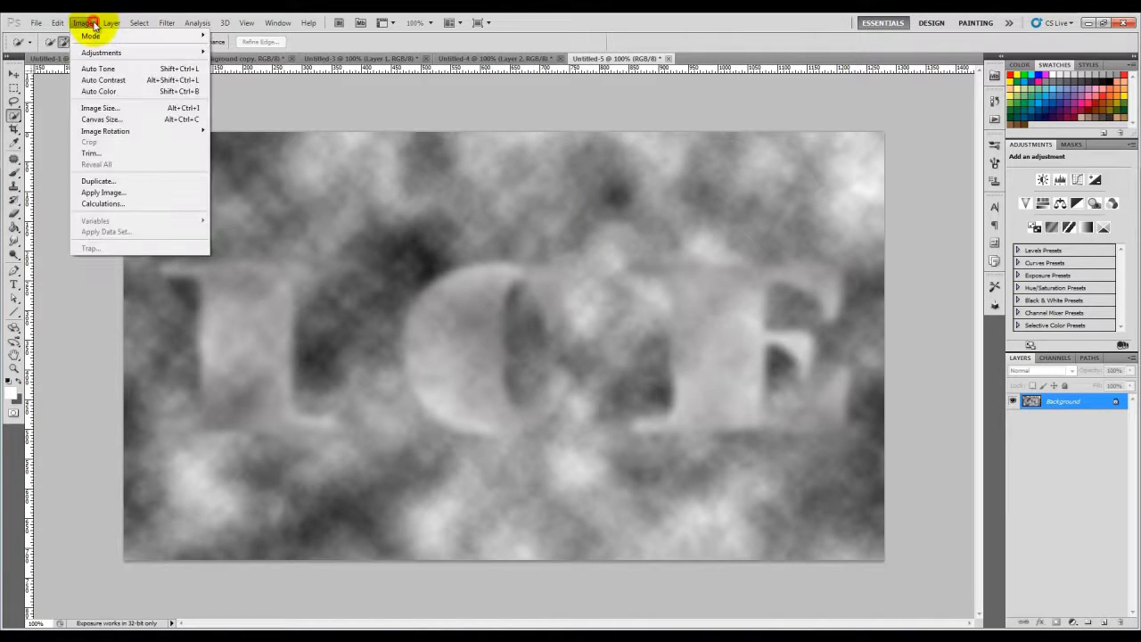
mouse_move(142, 131)
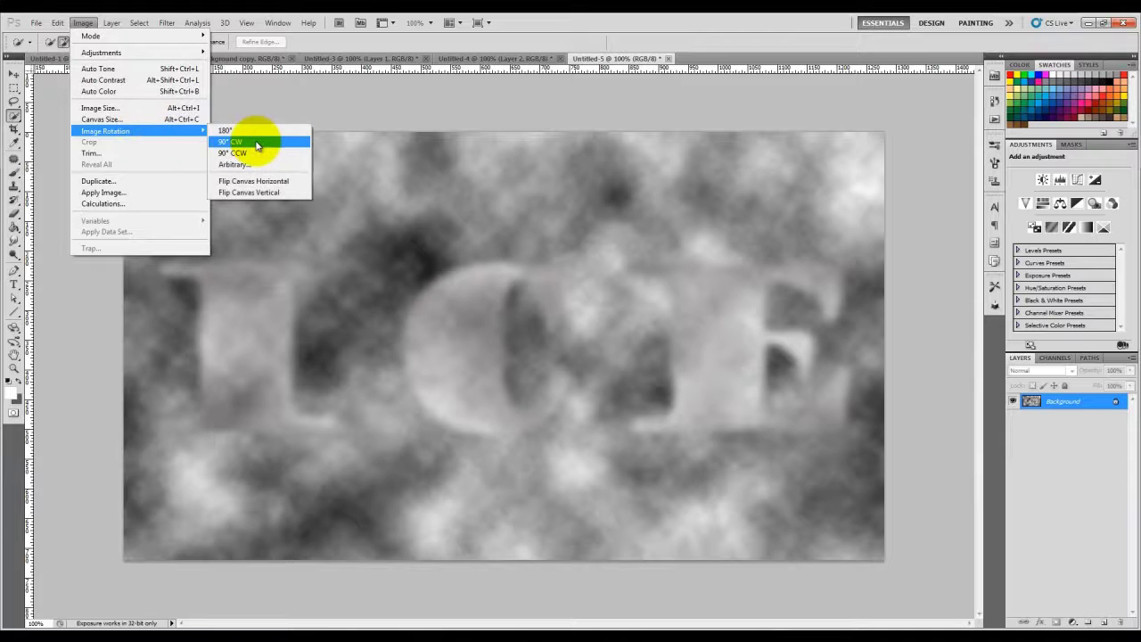
click(257, 146)
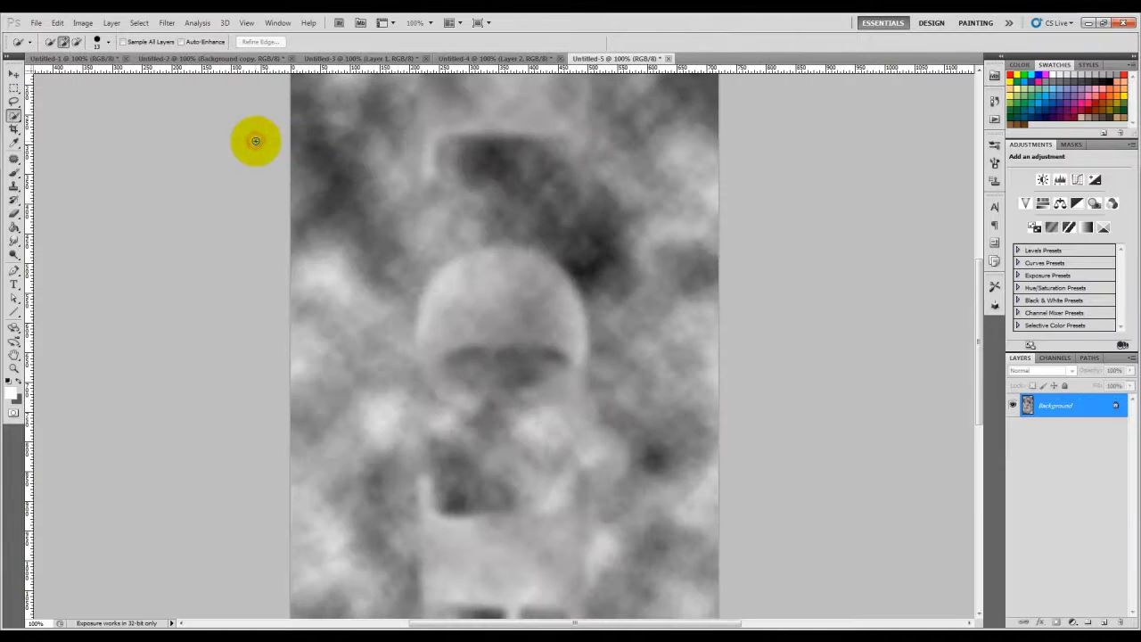
Apply the Wind filter to the rotated image with the Wind method from the right, and repeat it three times
click(169, 23)
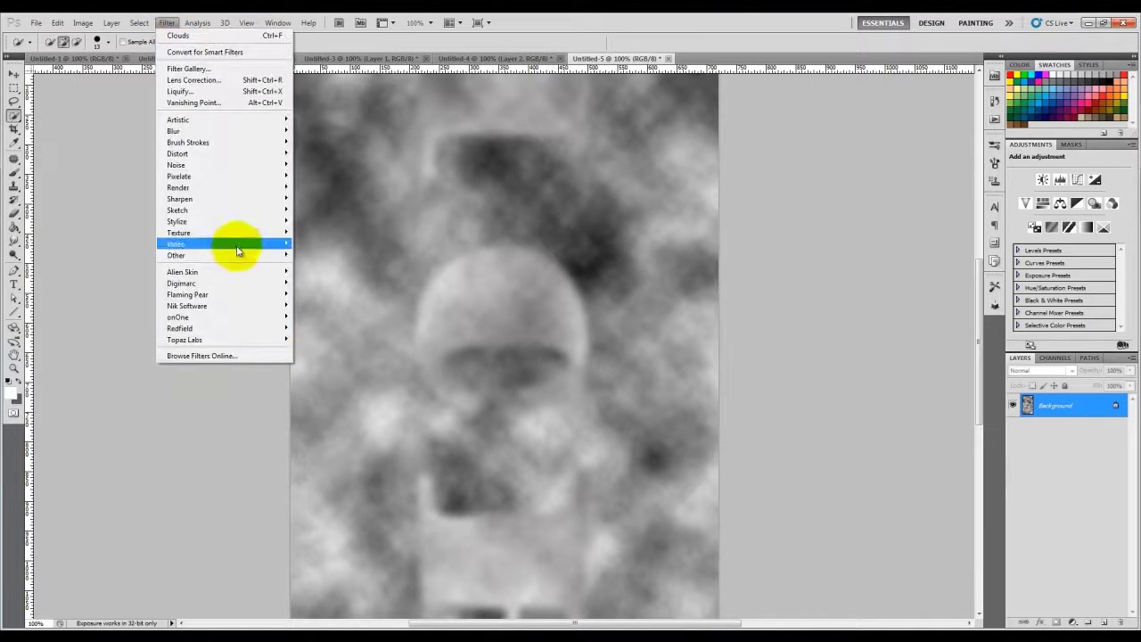
mouse_move(239, 227)
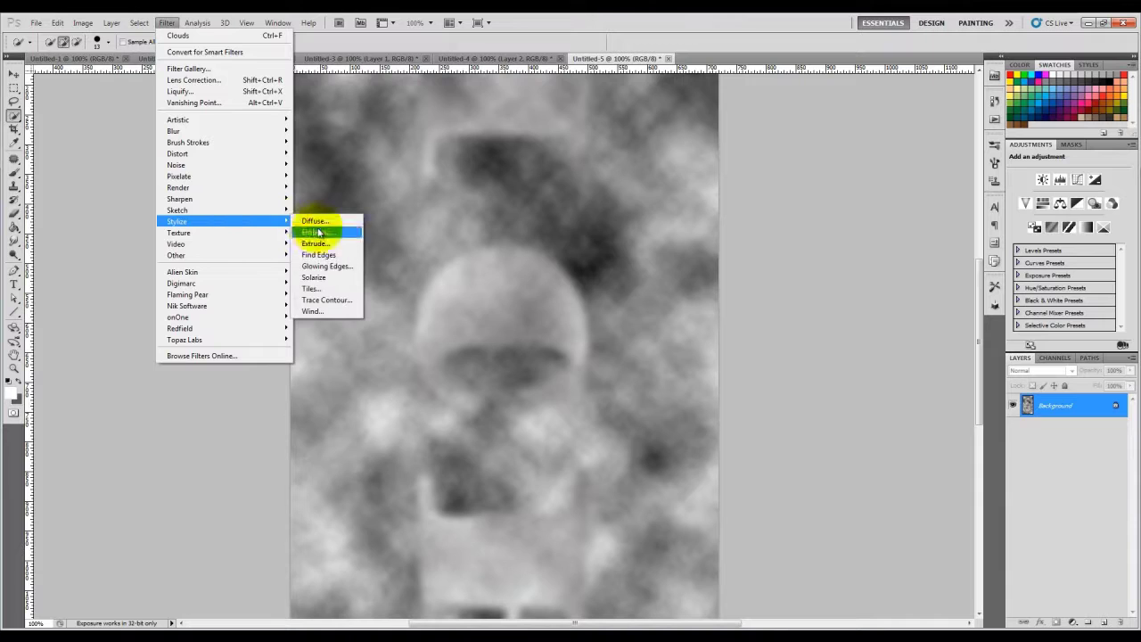
click(339, 311)
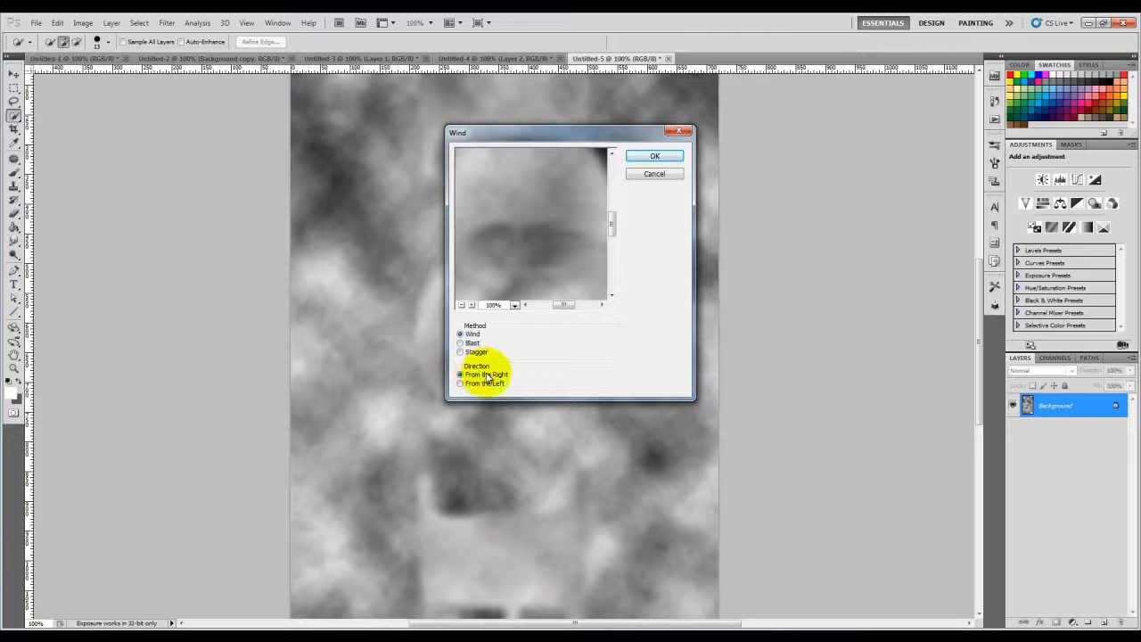
click(659, 156)
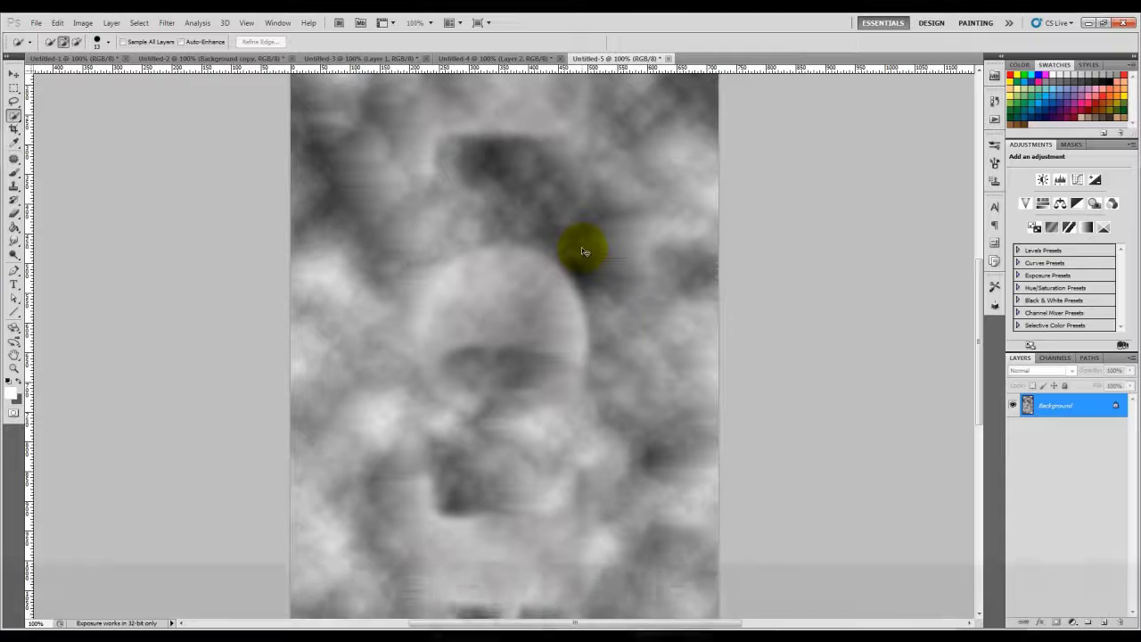
key(ctrl+f)
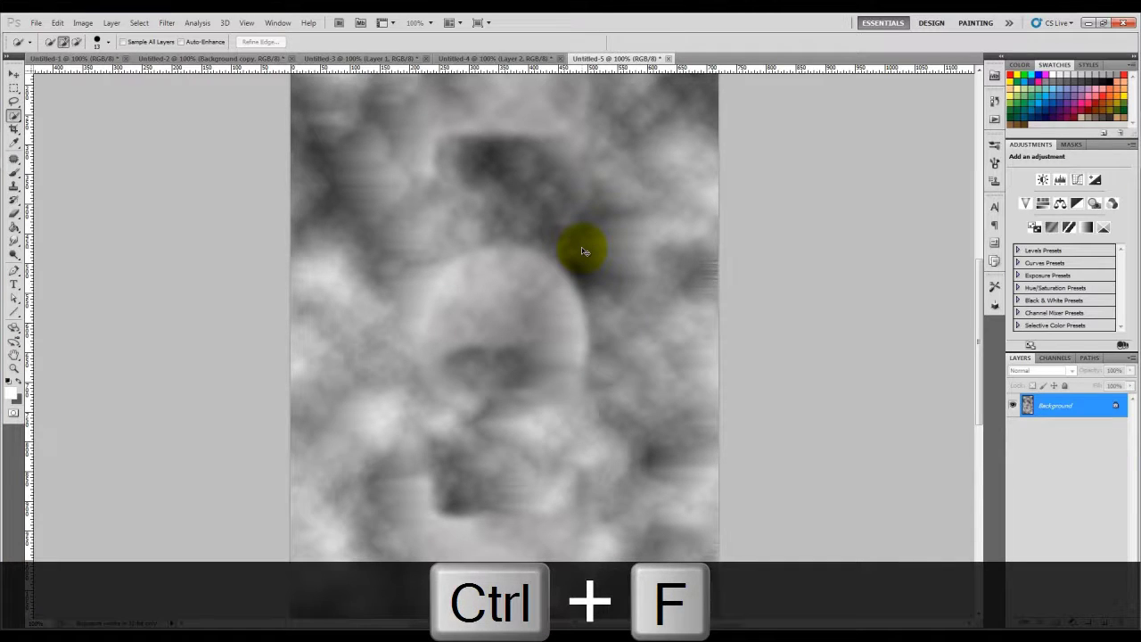
key(ctrl+f)
key(ctrl+f)
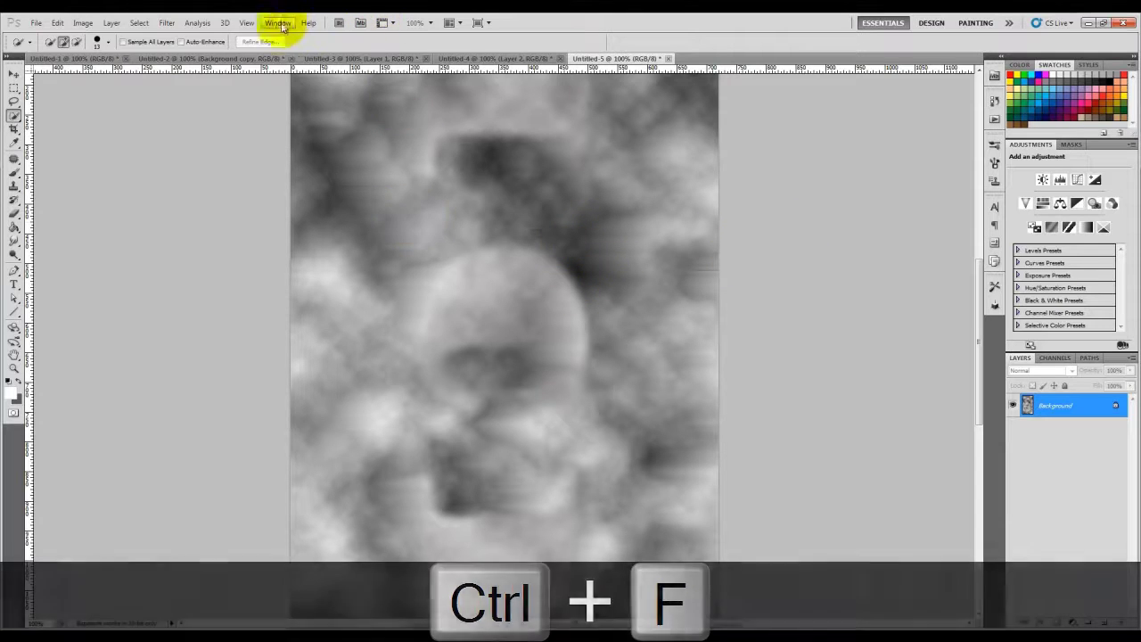
Rotate the canvas 90° counterclockwise and apply Unsharp Mask with amount 382%, radius 2.0 pixels and threshold 0
click(83, 22)
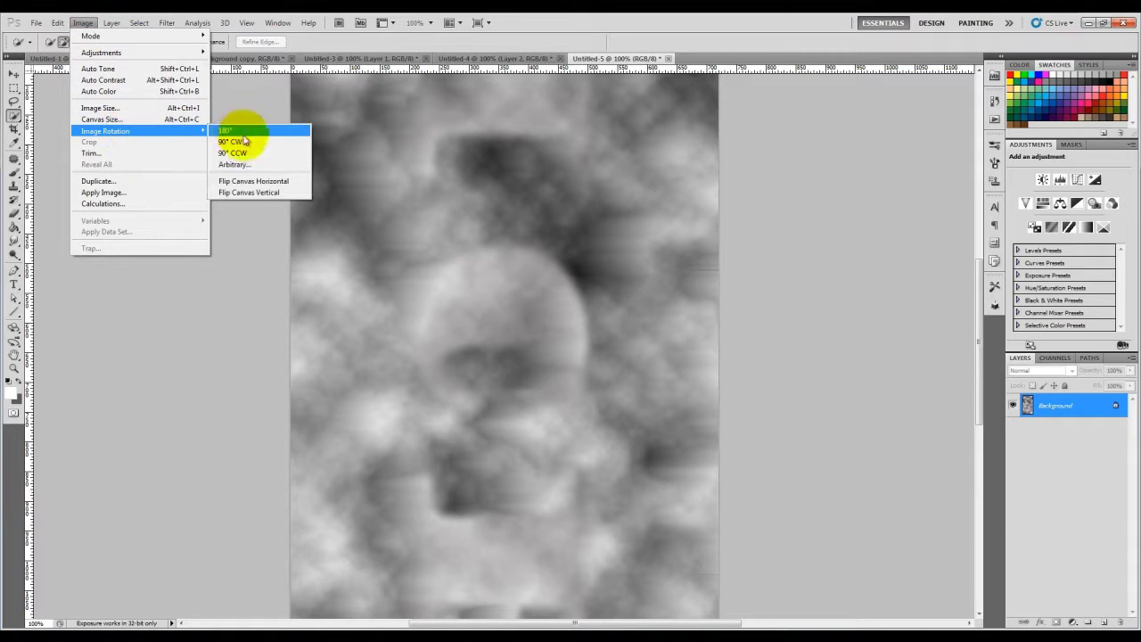
click(252, 152)
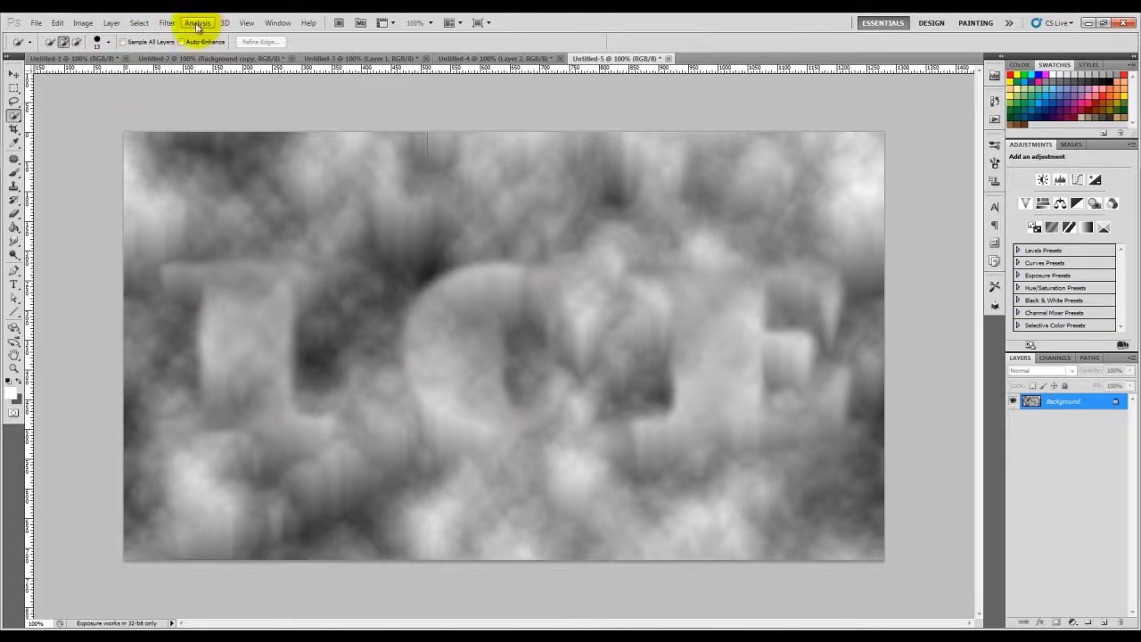
click(167, 22)
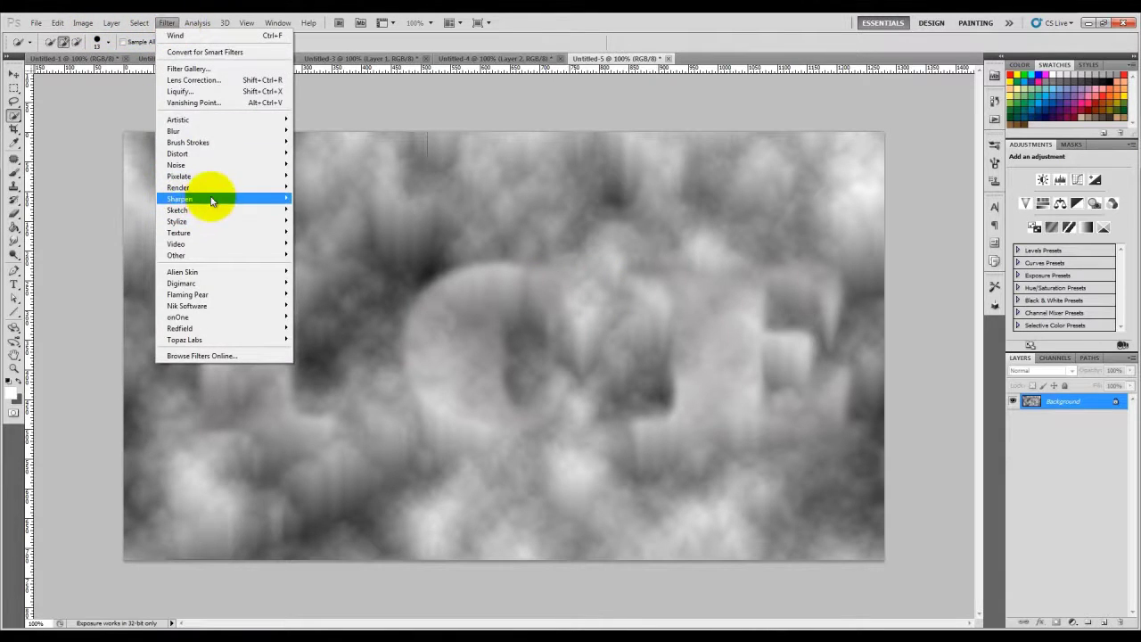
mouse_move(205, 199)
click(327, 247)
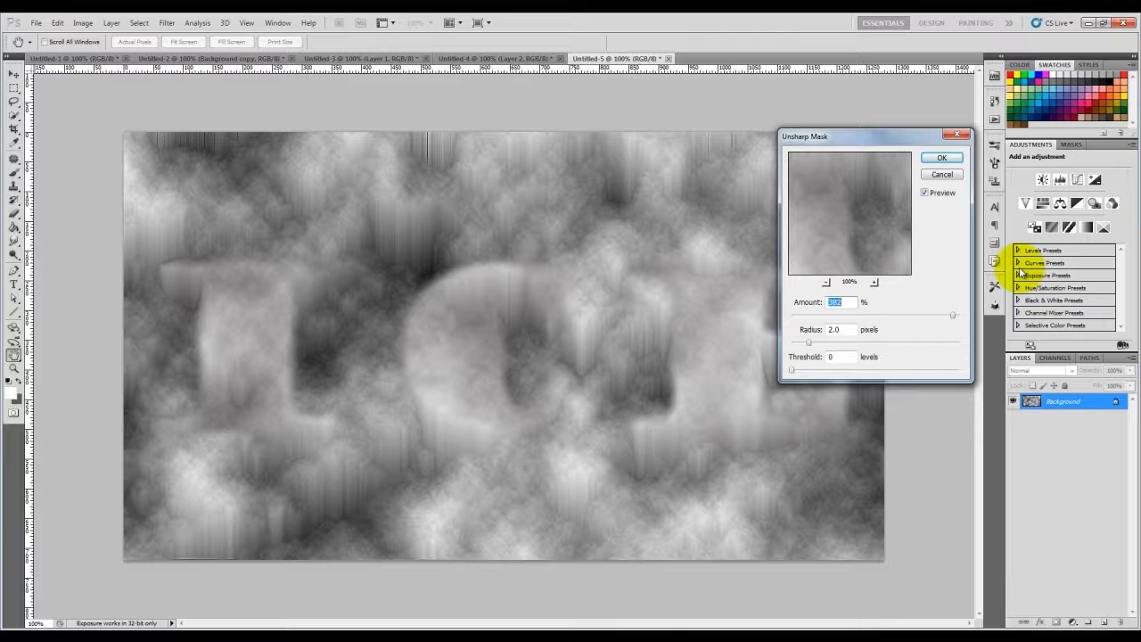
click(942, 158)
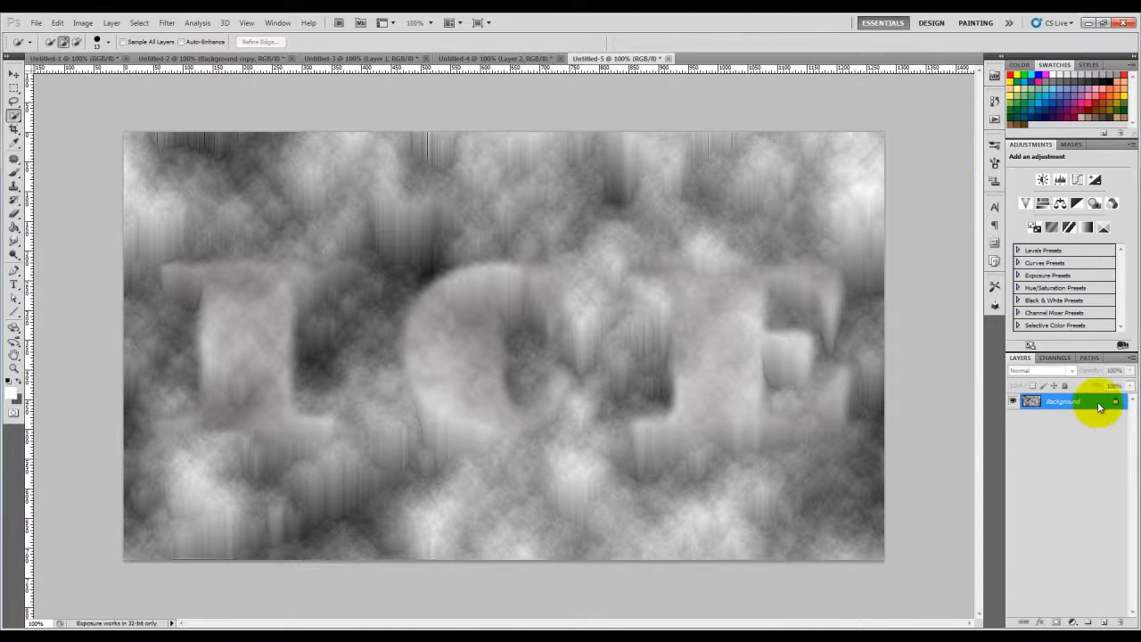
Duplicate the background layer and apply a High Pass filter with a 62.7-pixel radius to the copy
key(ctrl+j)
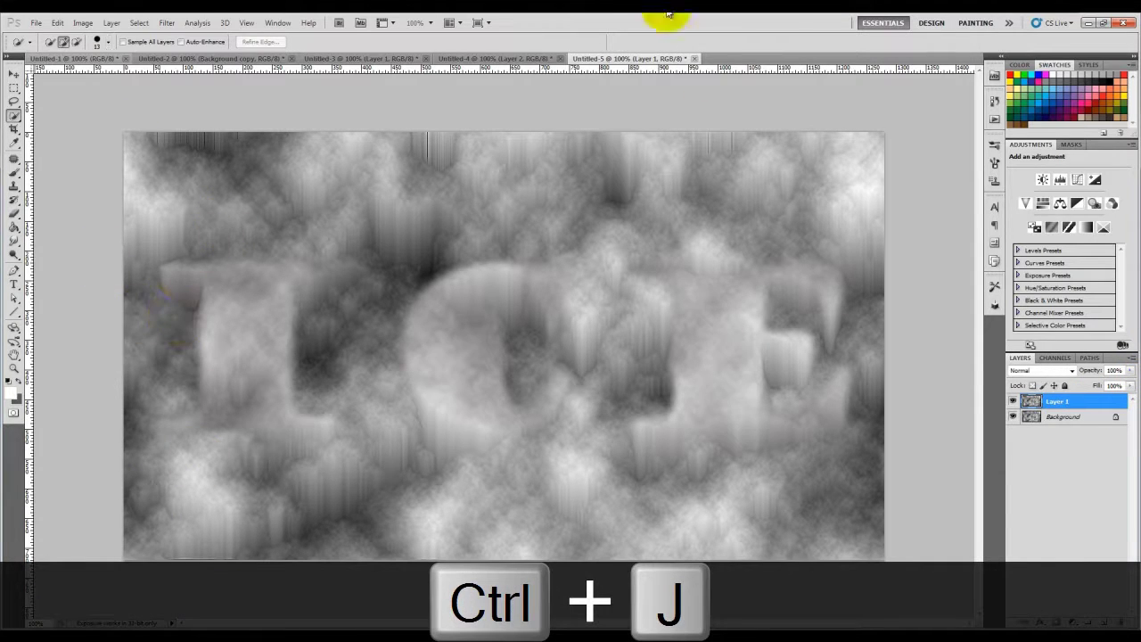
click(164, 23)
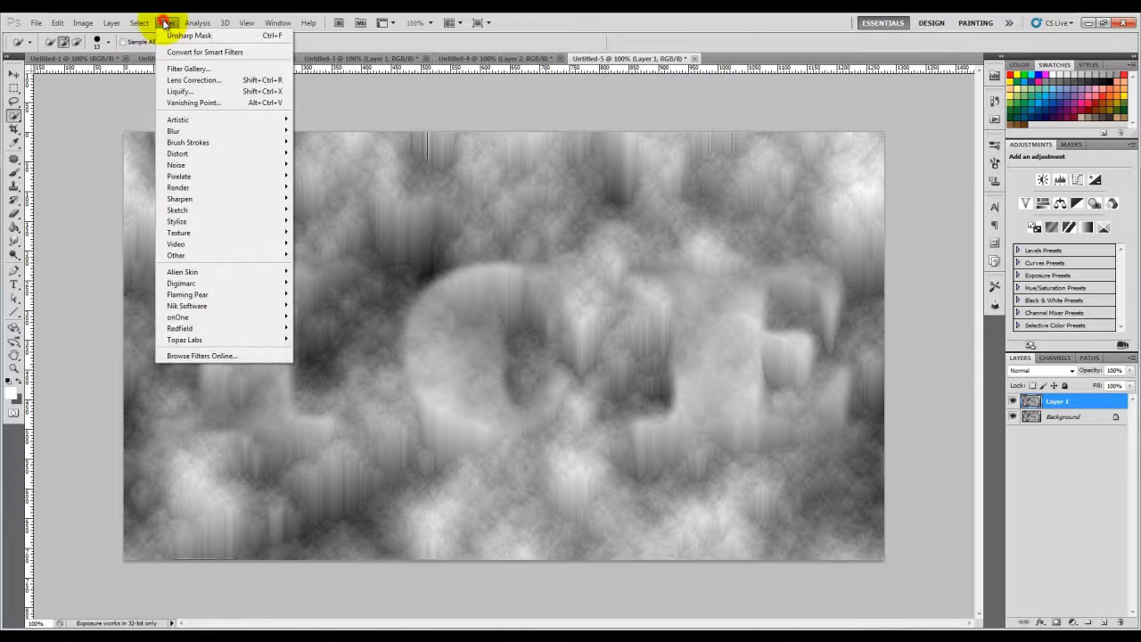
mouse_move(230, 256)
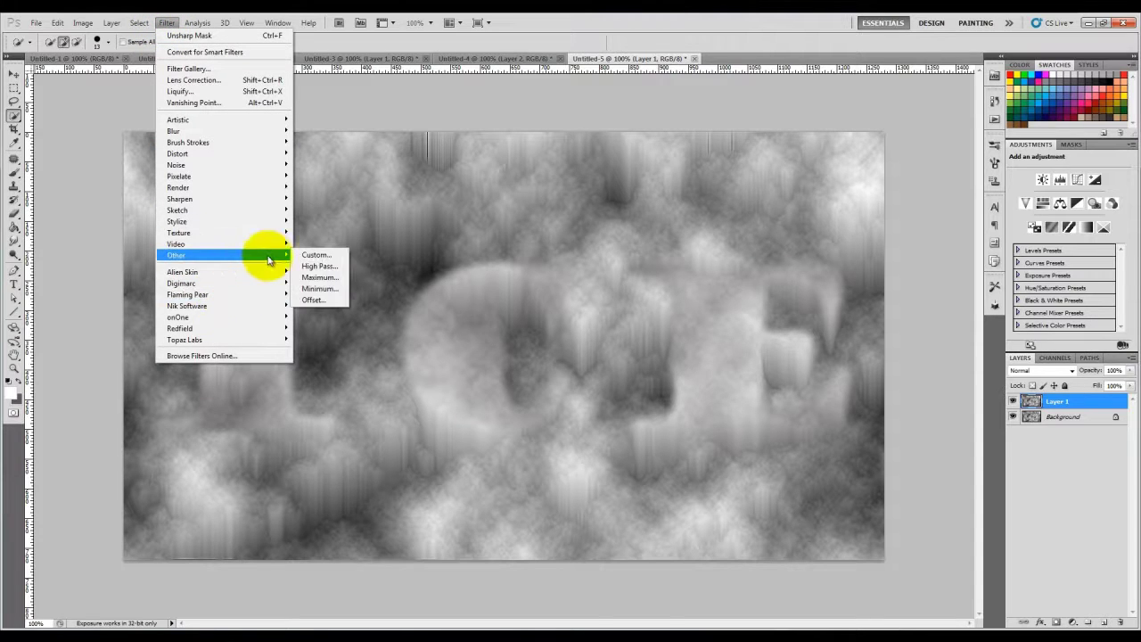
click(326, 266)
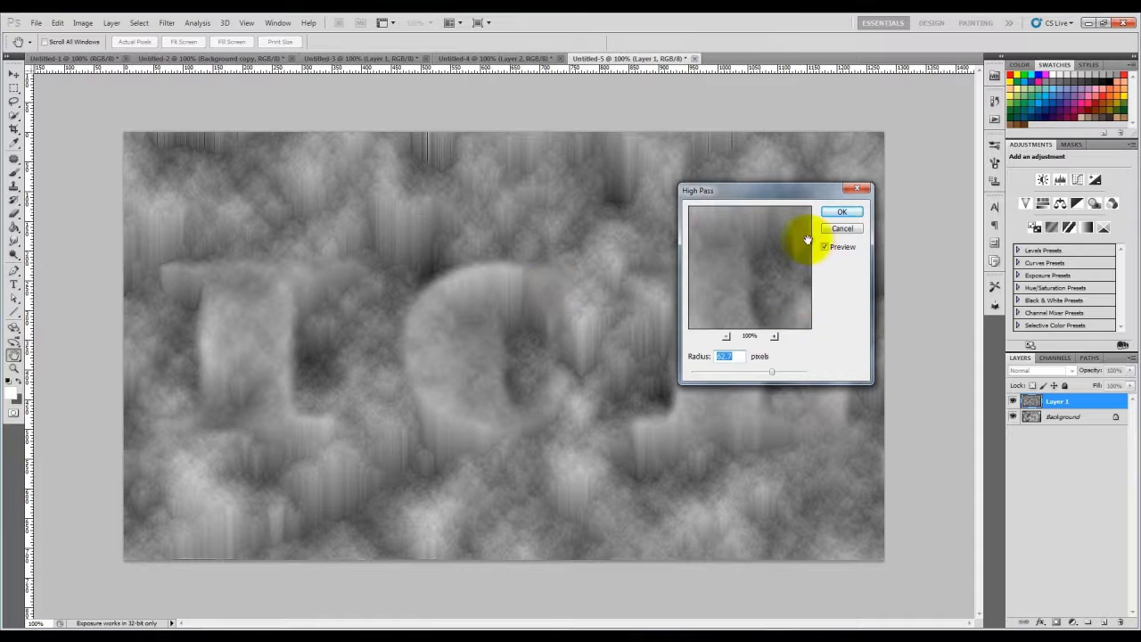
click(841, 212)
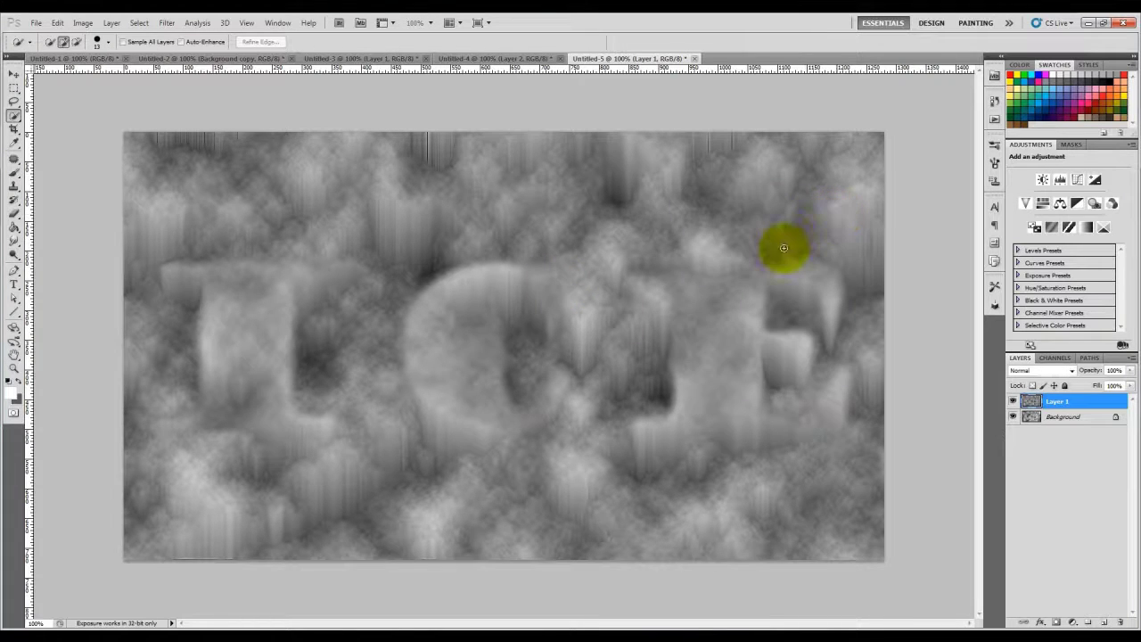
Set the High Pass layer's blend mode to Overlay and flatten the image
click(1060, 372)
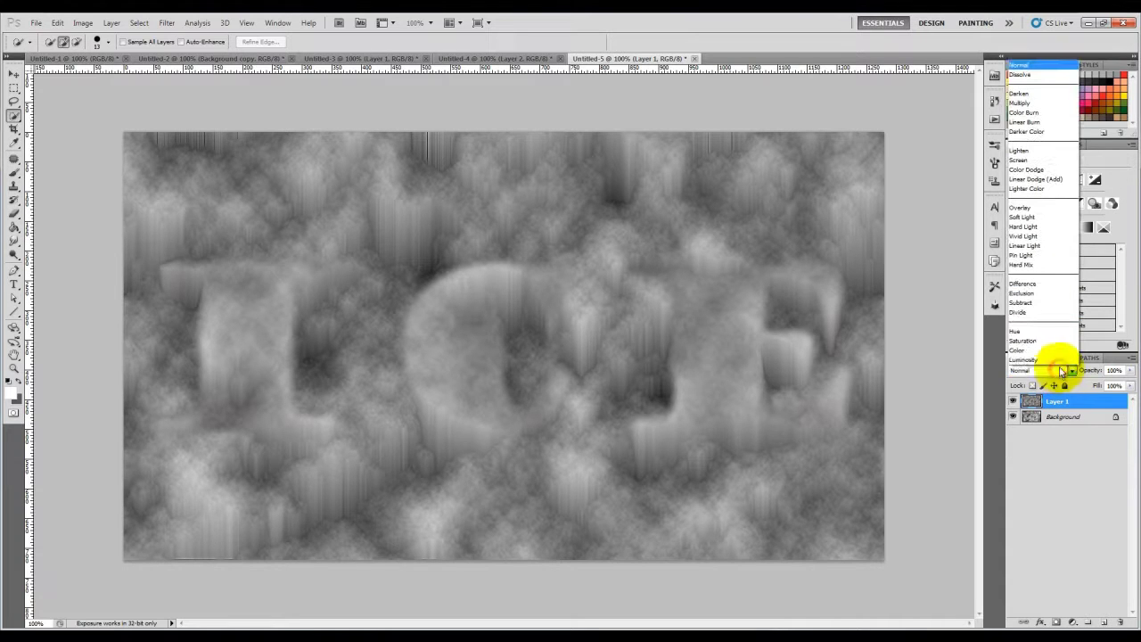
click(1033, 207)
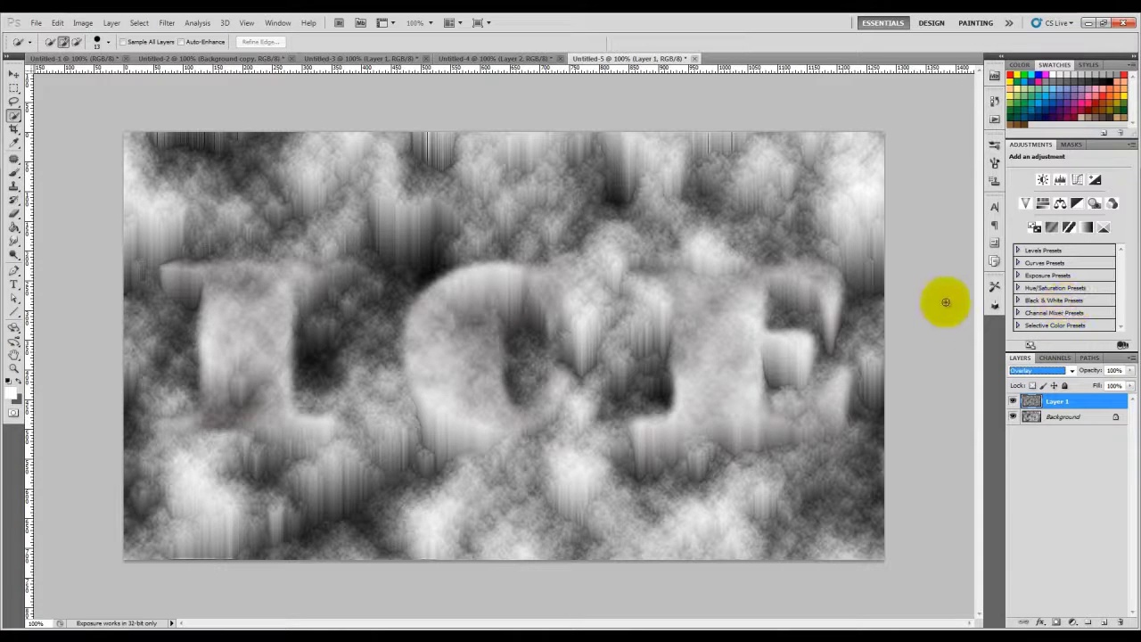
click(1075, 417)
right_click(1076, 417)
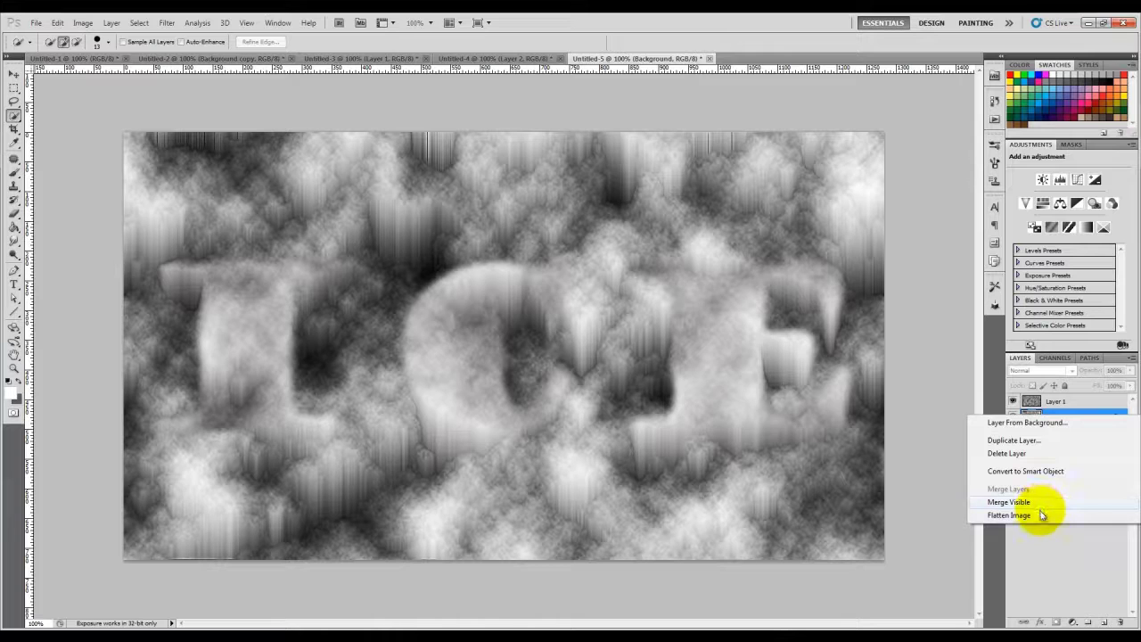
click(1009, 515)
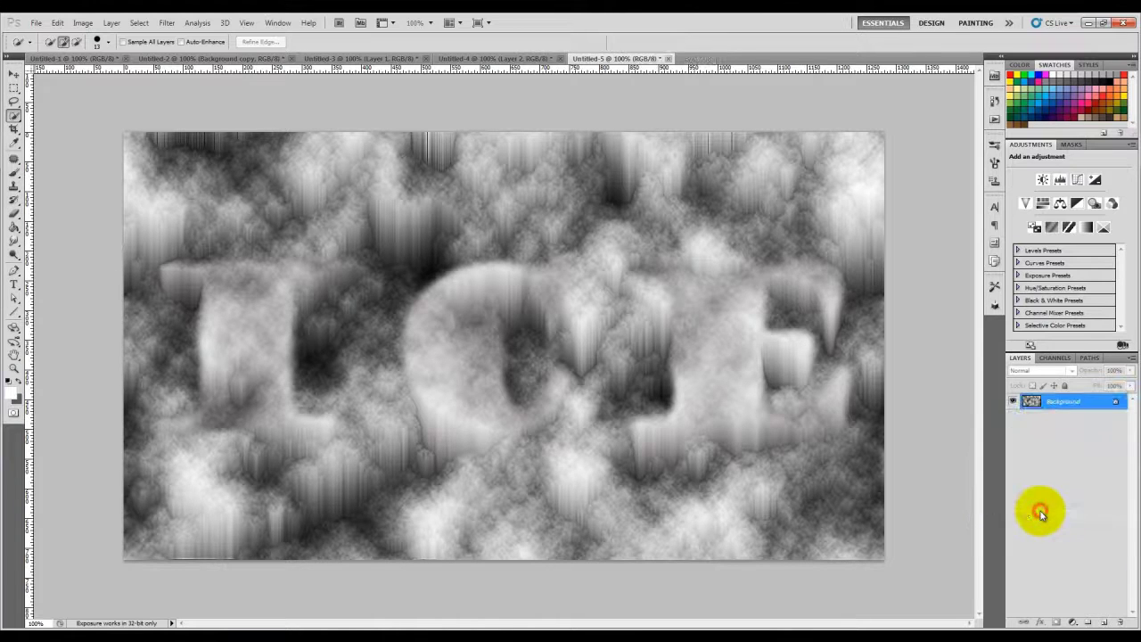
Open Color Balance for the flattened image and set the midtones to -67 cyan/red and +100 yellow/blue
click(82, 22)
mouse_move(102, 53)
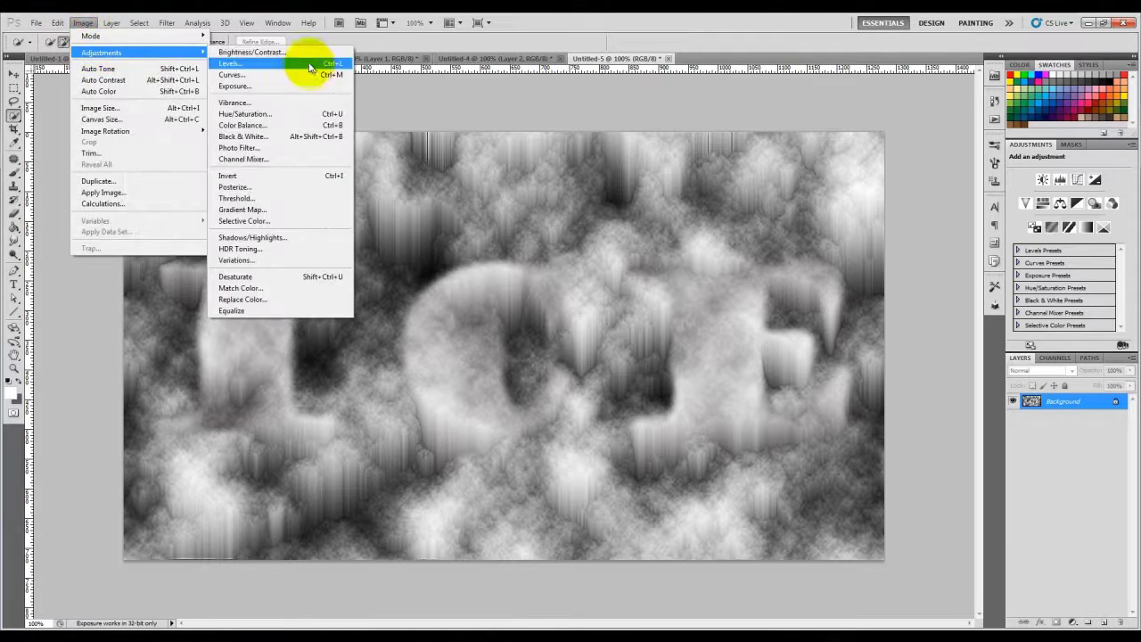
click(291, 120)
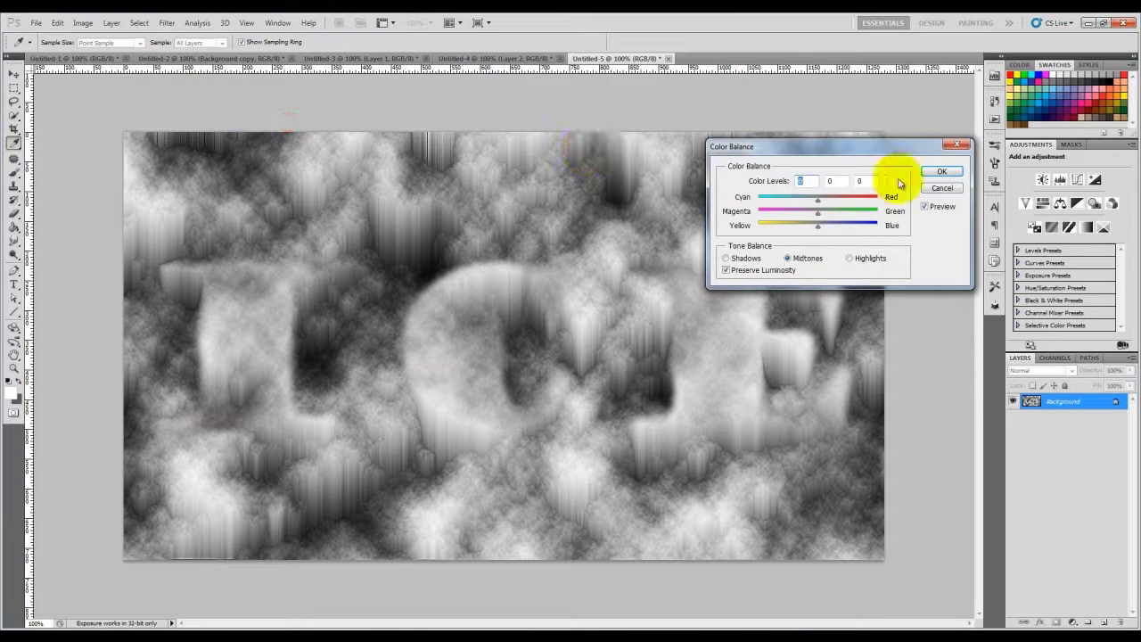
drag(819, 196, 772, 198)
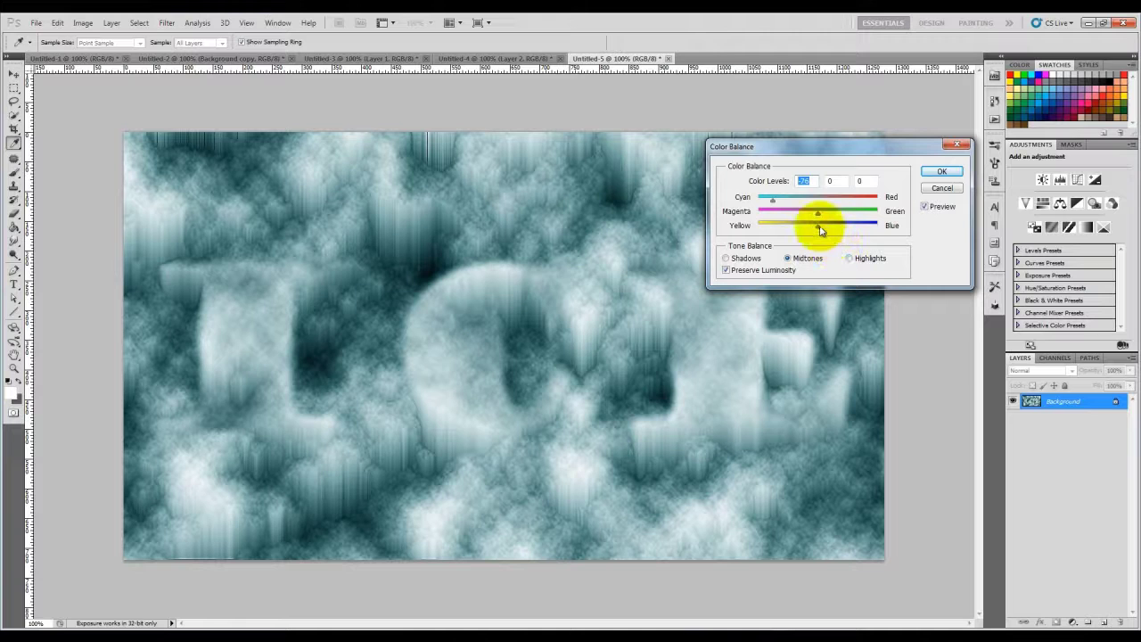
drag(853, 231, 894, 235)
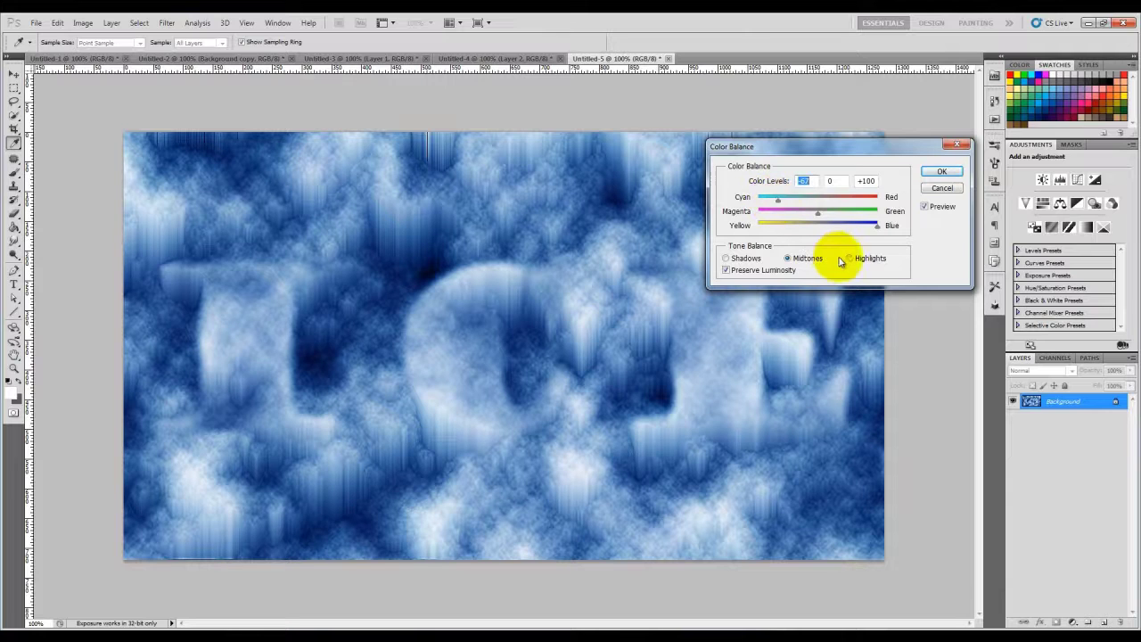
Set the Color Balance highlights to -26 cyan/red and +42 yellow/blue, and apply the adjustment
click(858, 258)
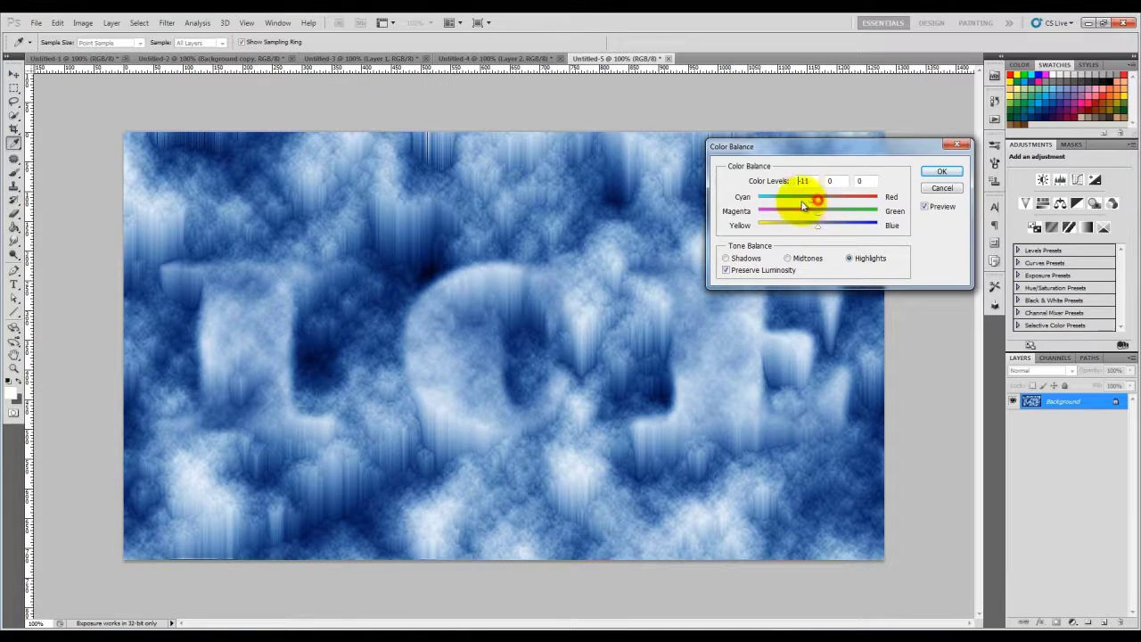
drag(802, 205, 798, 206)
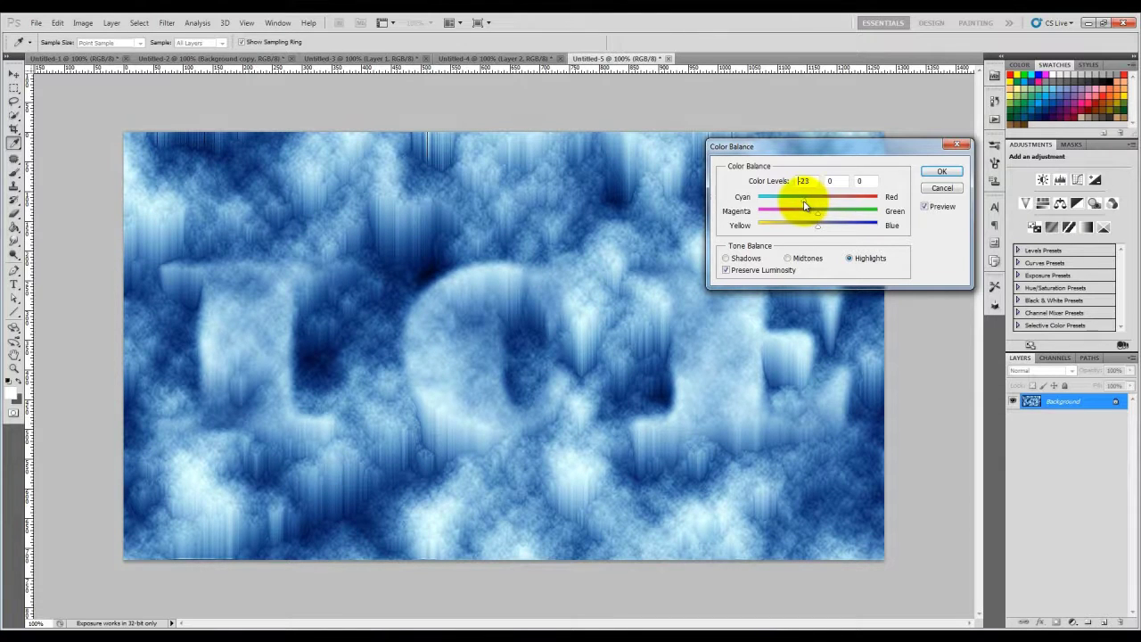
drag(803, 205, 802, 205)
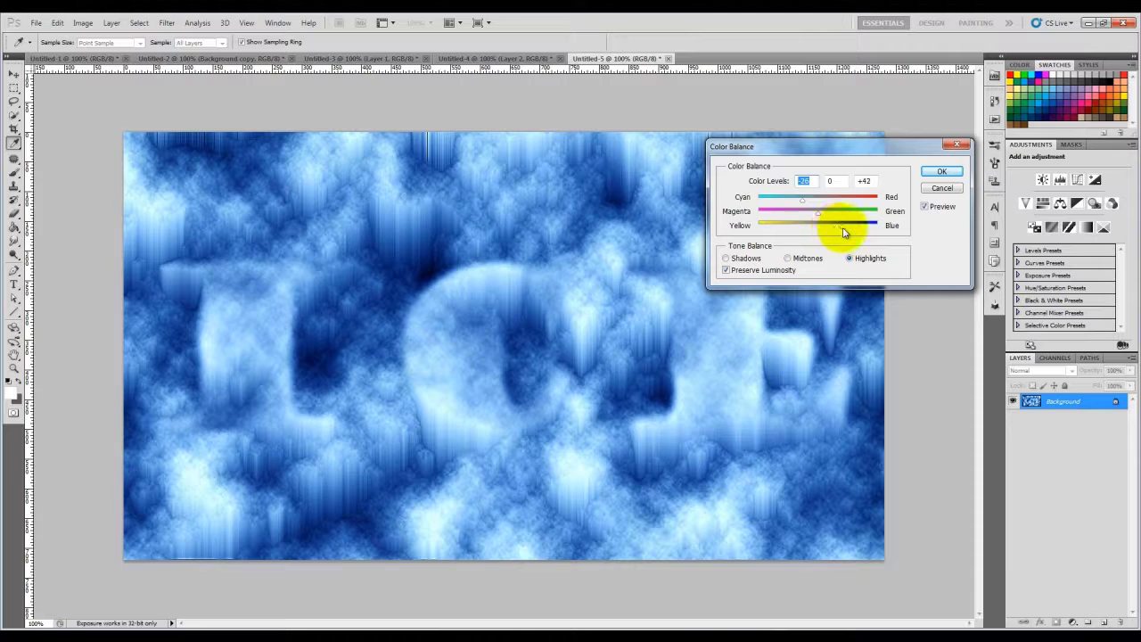
click(939, 171)
key(w)
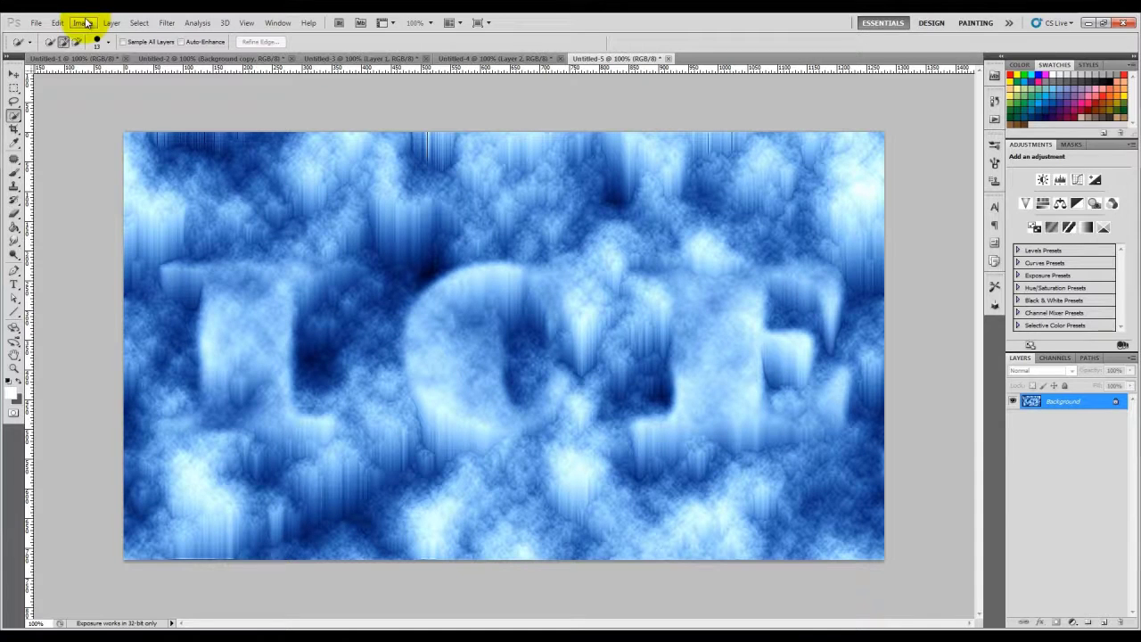
Add a new layer above the background, fill it with white, and give it a layer mask
click(1107, 621)
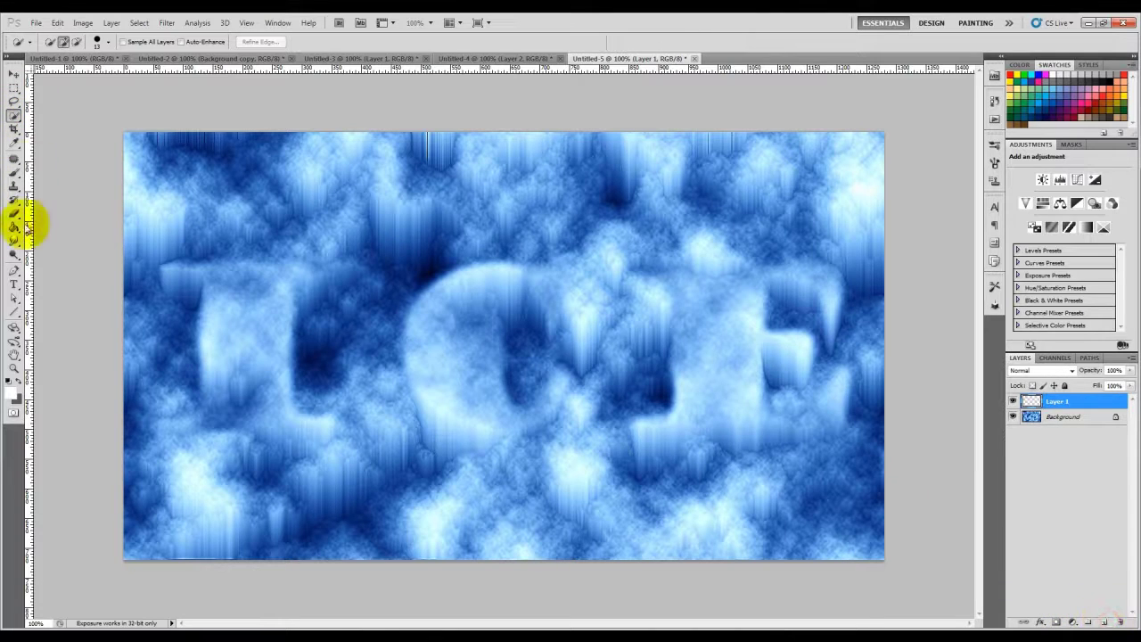
click(14, 227)
click(308, 225)
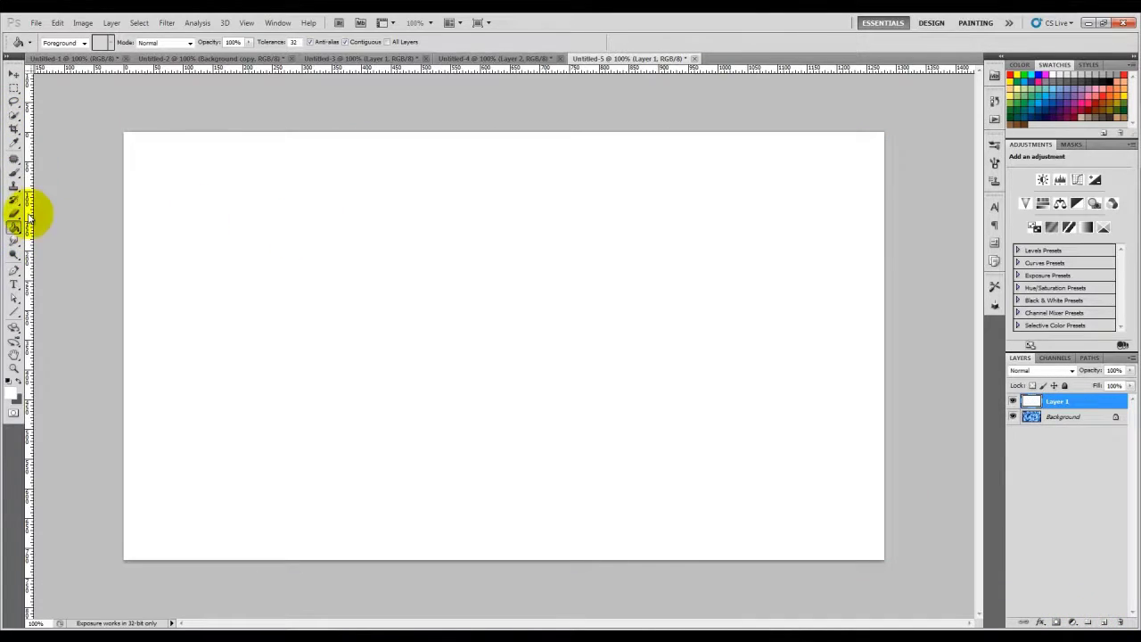
click(1058, 622)
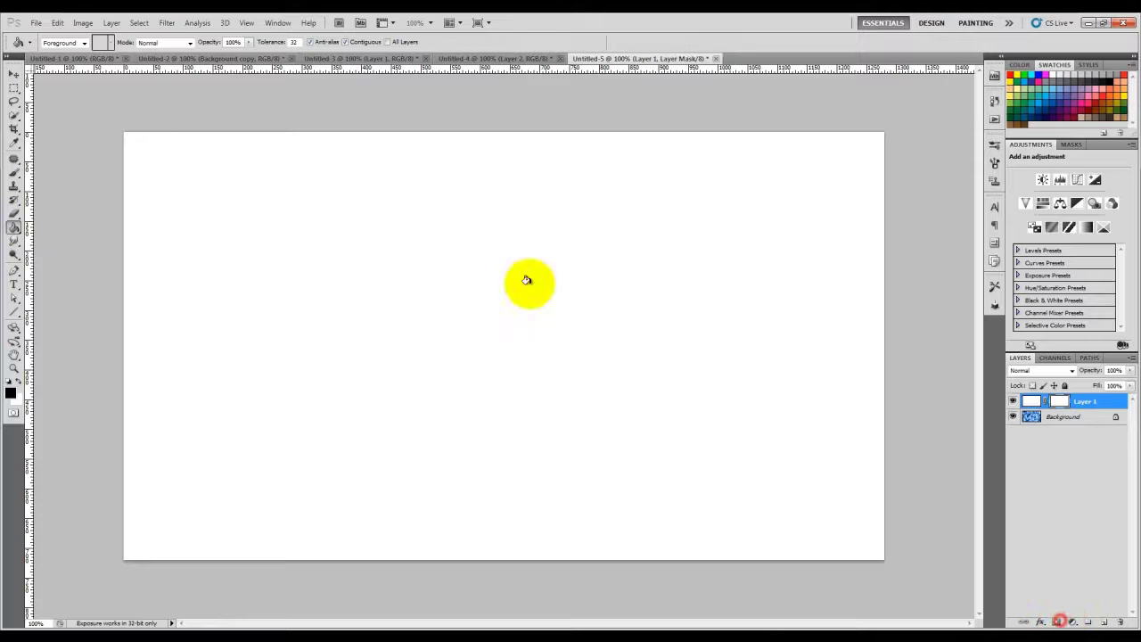
Dab black on the center of the white layer's mask with a soft round brush, enlarging it in stages to 1200 px
click(14, 172)
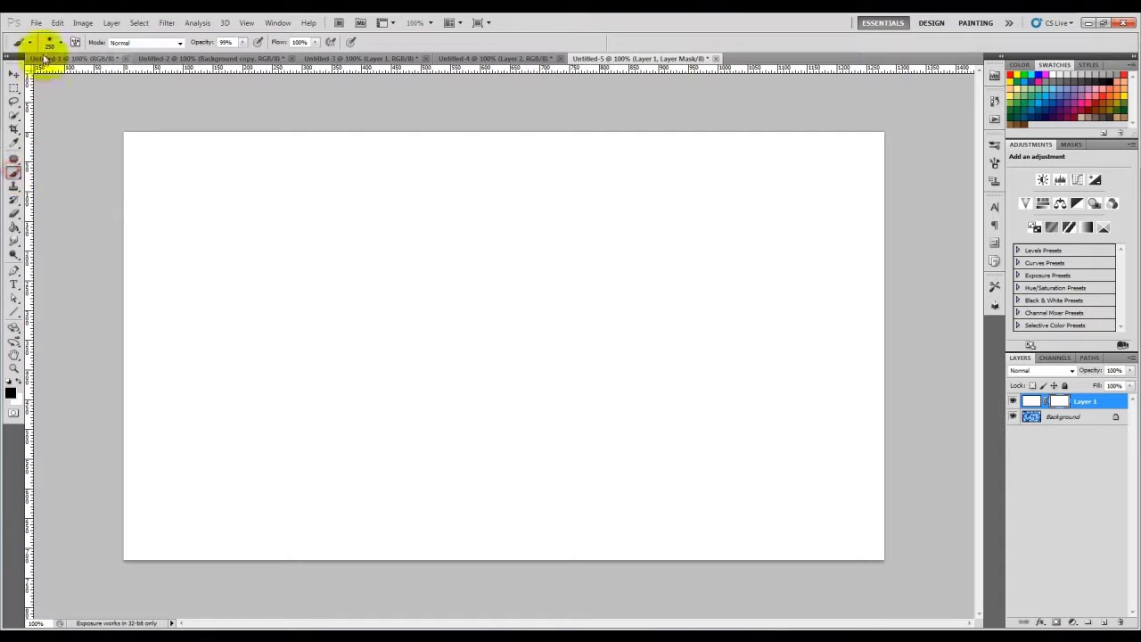
click(59, 42)
click(34, 132)
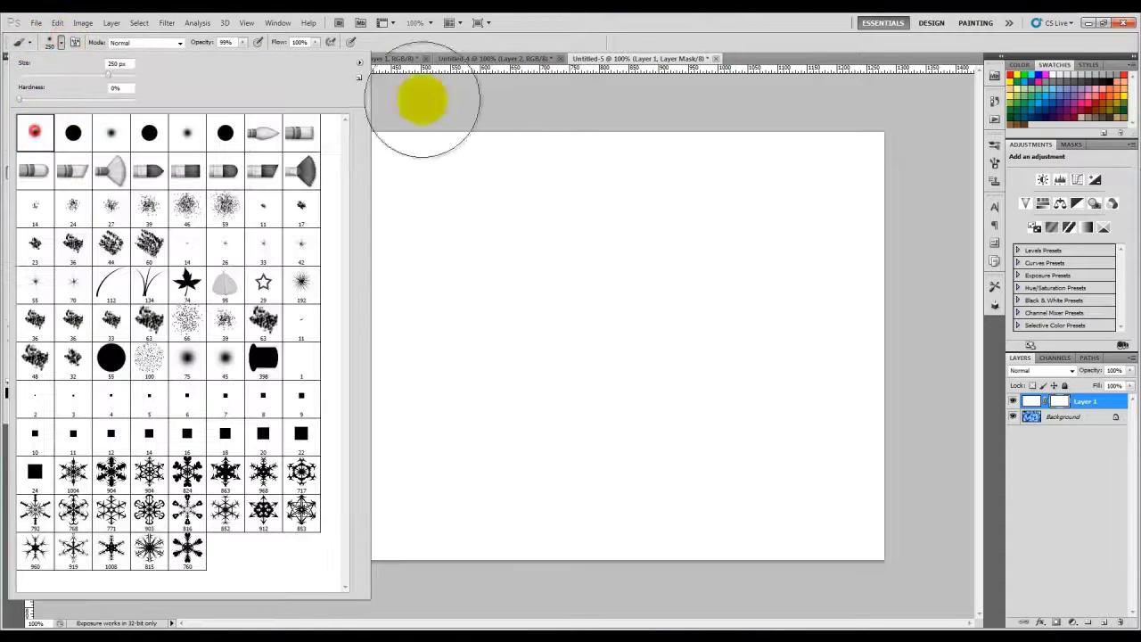
click(497, 73)
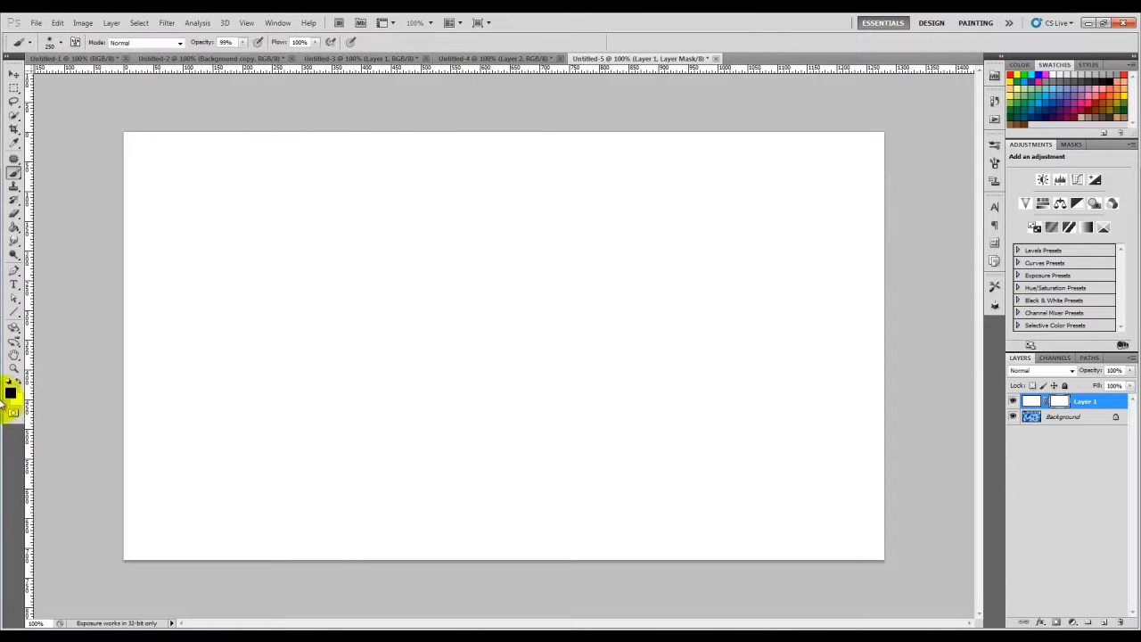
key(bracketright)
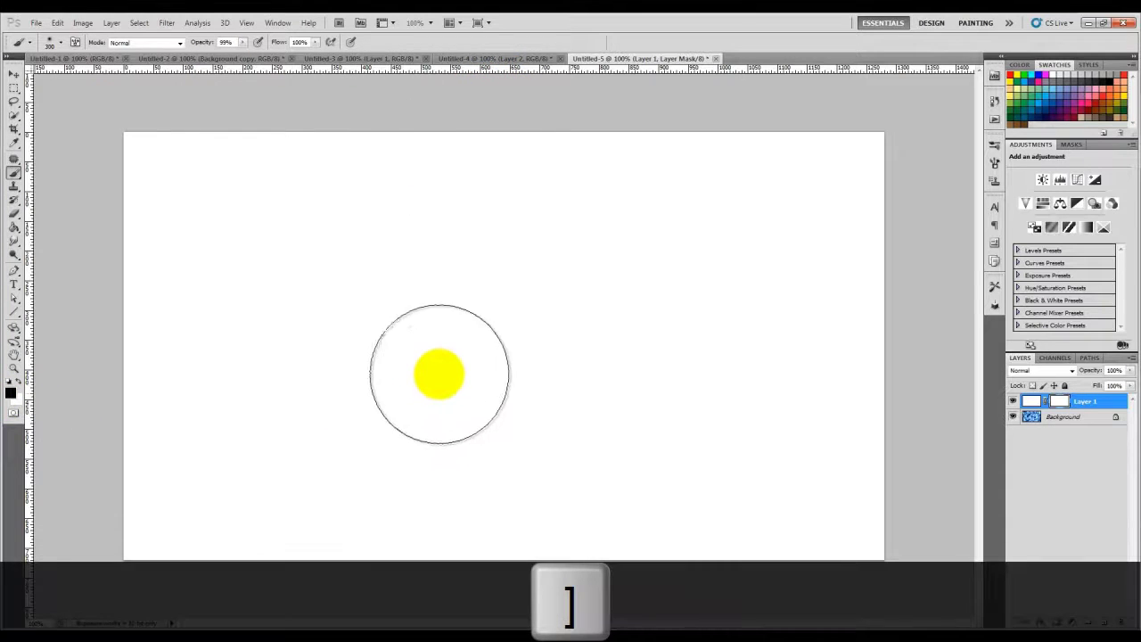
key(bracketright)
key(bracketright)
click(456, 348)
key(bracketright)
key(bracketright)
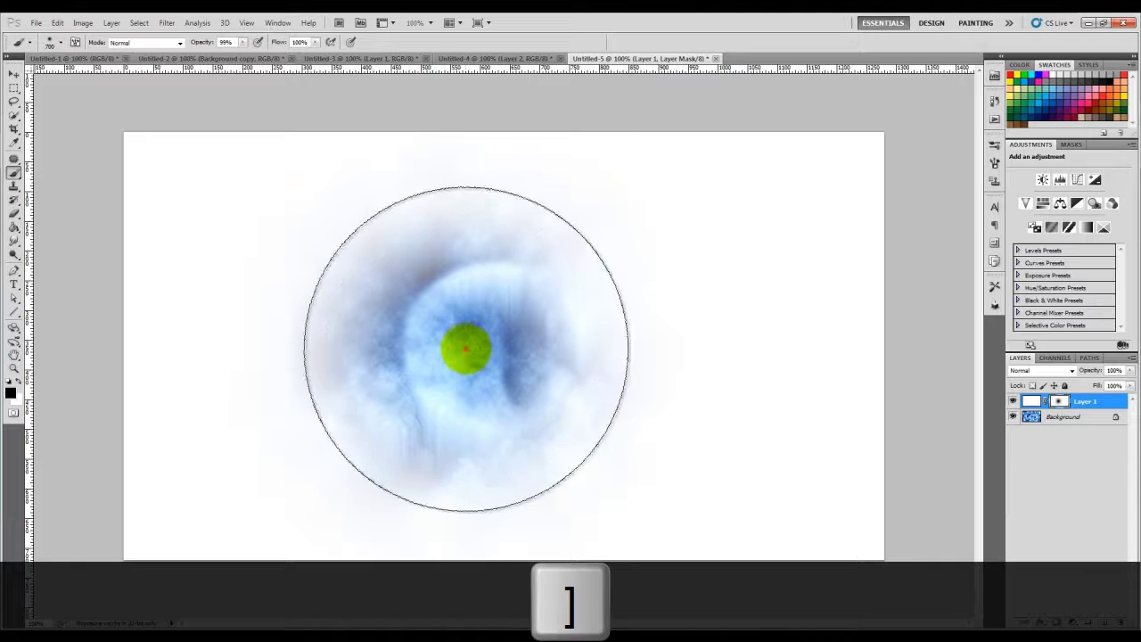
click(467, 346)
click(471, 345)
key(bracketright)
click(476, 350)
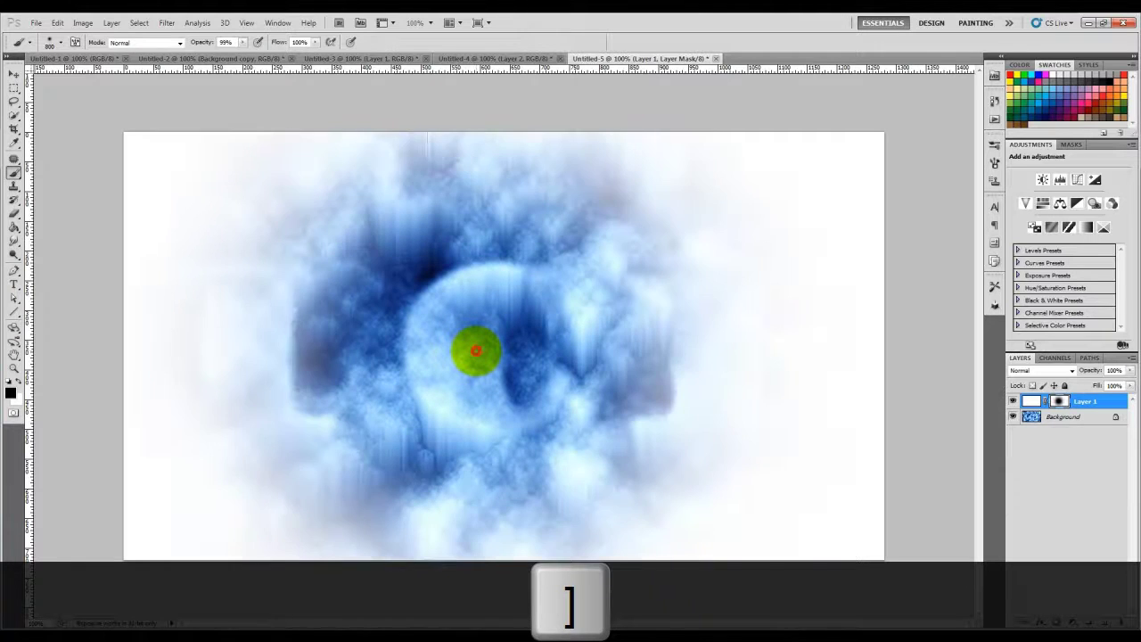
click(476, 351)
click(476, 351)
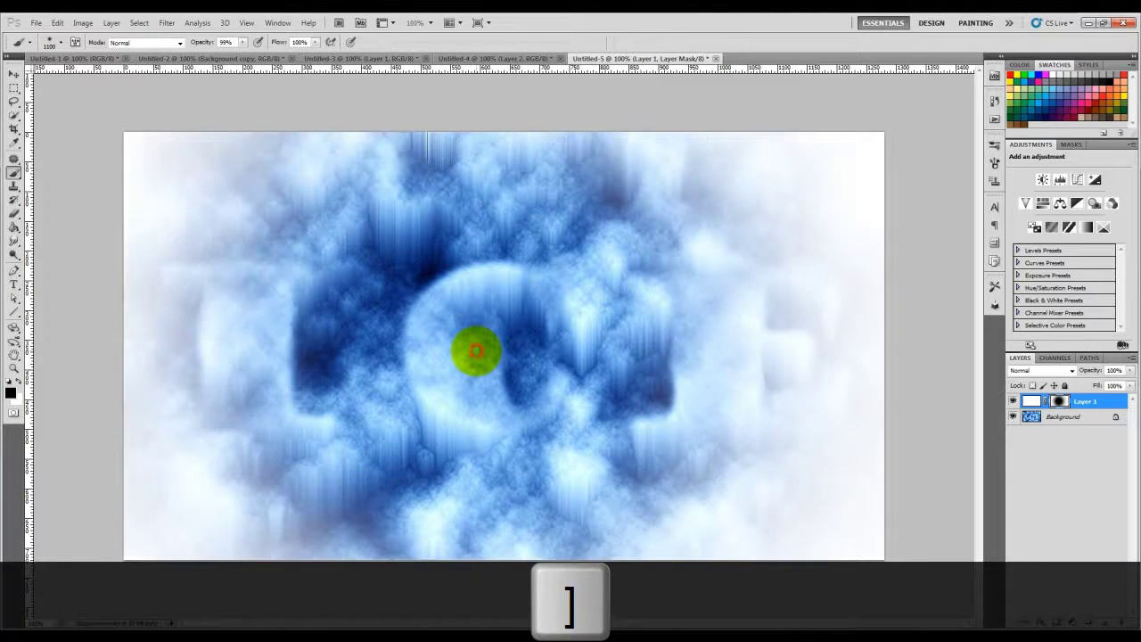
click(476, 351)
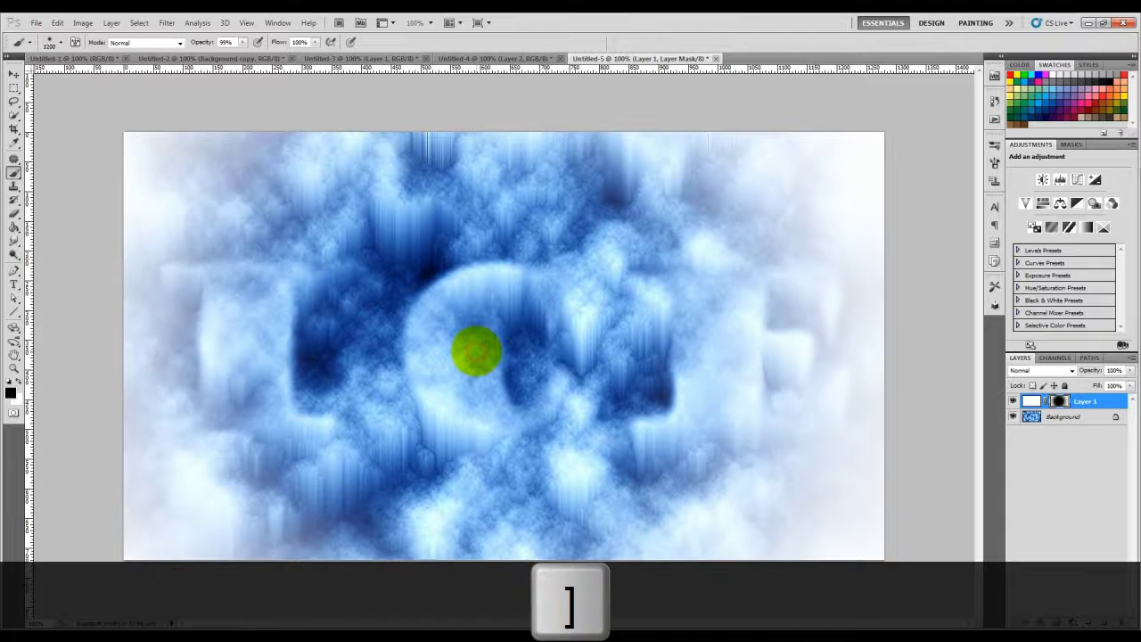
Reduce the brush to 400 px and paint black on the mask over the letters E and I to uncover them
key(bracketleft)
key(bracketleft)
key(bracketleft)
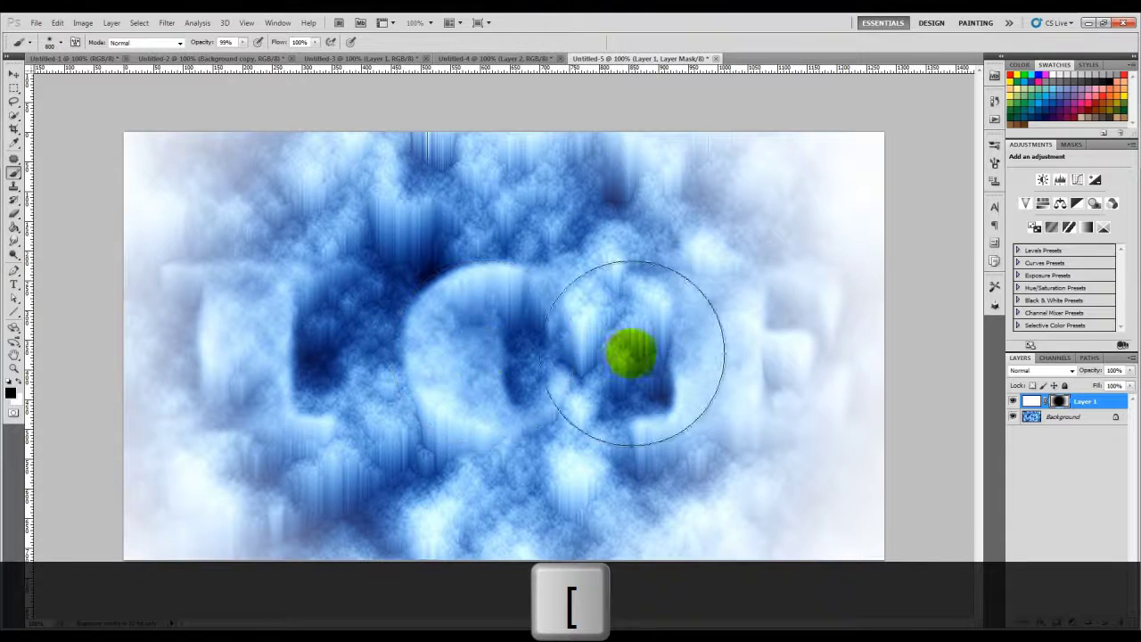
click(682, 356)
click(654, 349)
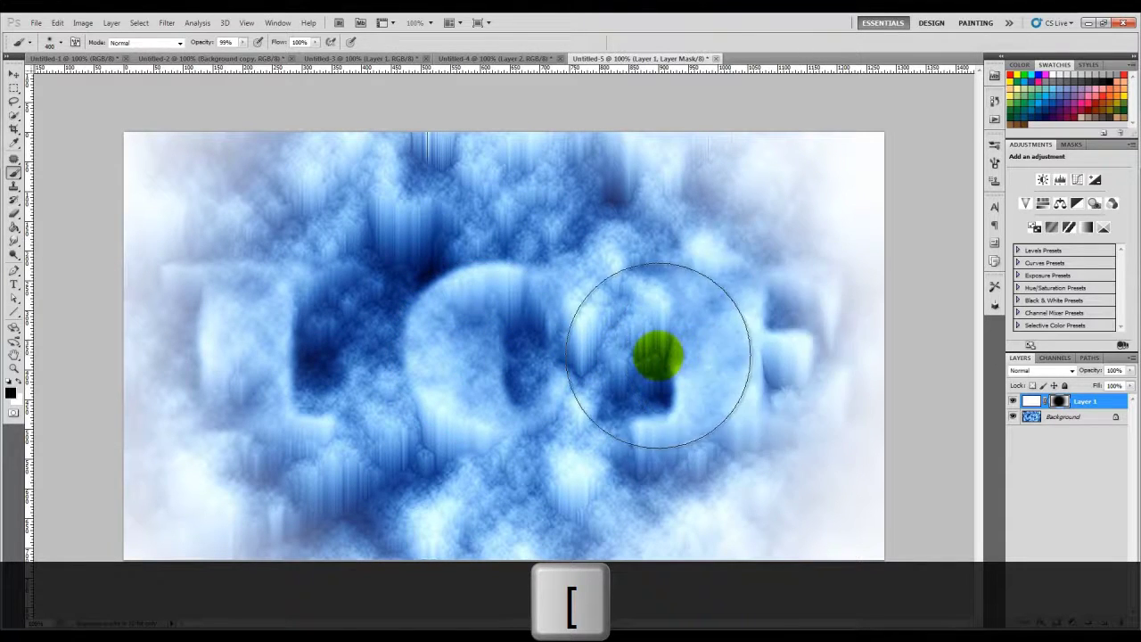
click(740, 325)
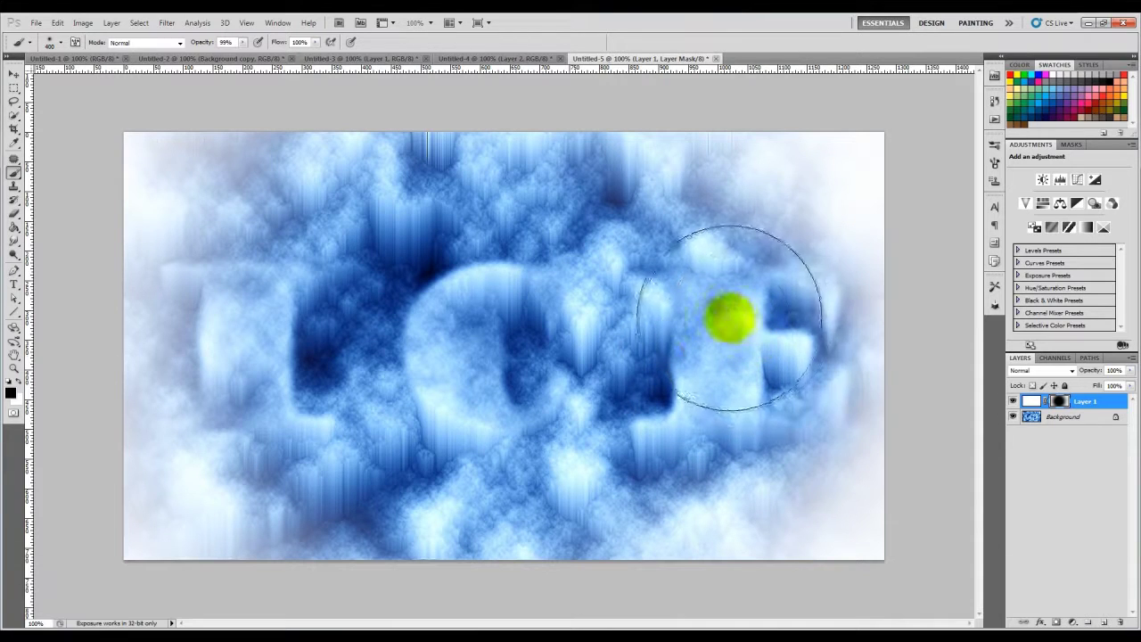
click(272, 358)
mouse_move(272, 356)
mouse_down()
mouse_move(281, 324)
mouse_move(278, 359)
mouse_move(300, 382)
mouse_move(344, 384)
mouse_up()
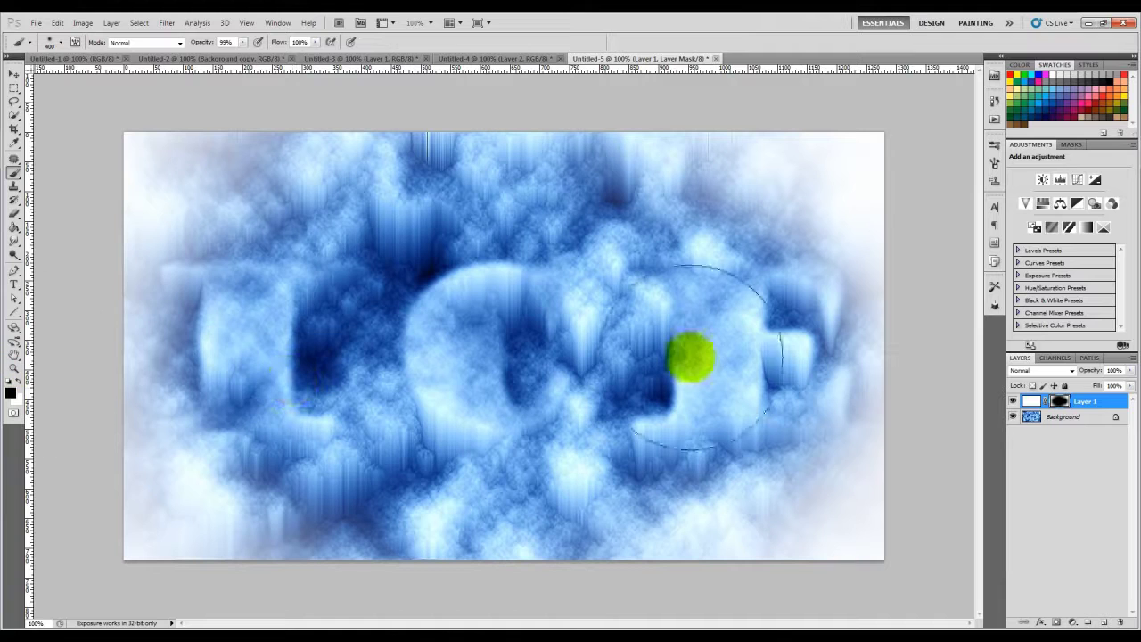
Duplicate the background layer and apply the Glass filter to the copy with distortion 4, smoothness 3, Frosted texture and 100% scaling
click(1067, 417)
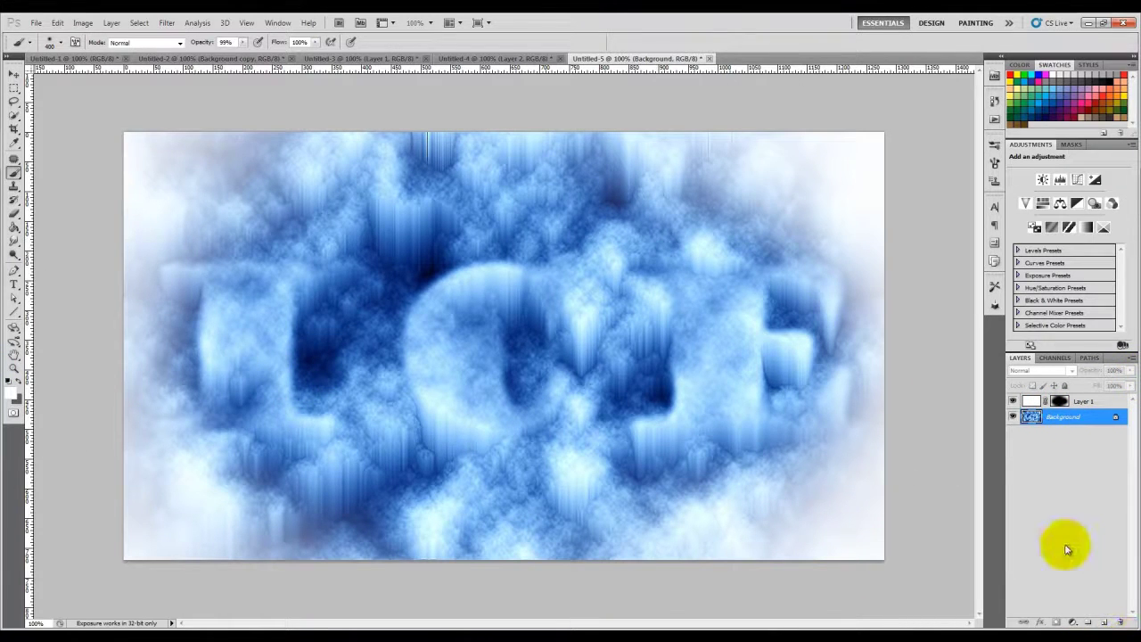
key(ctrl+j)
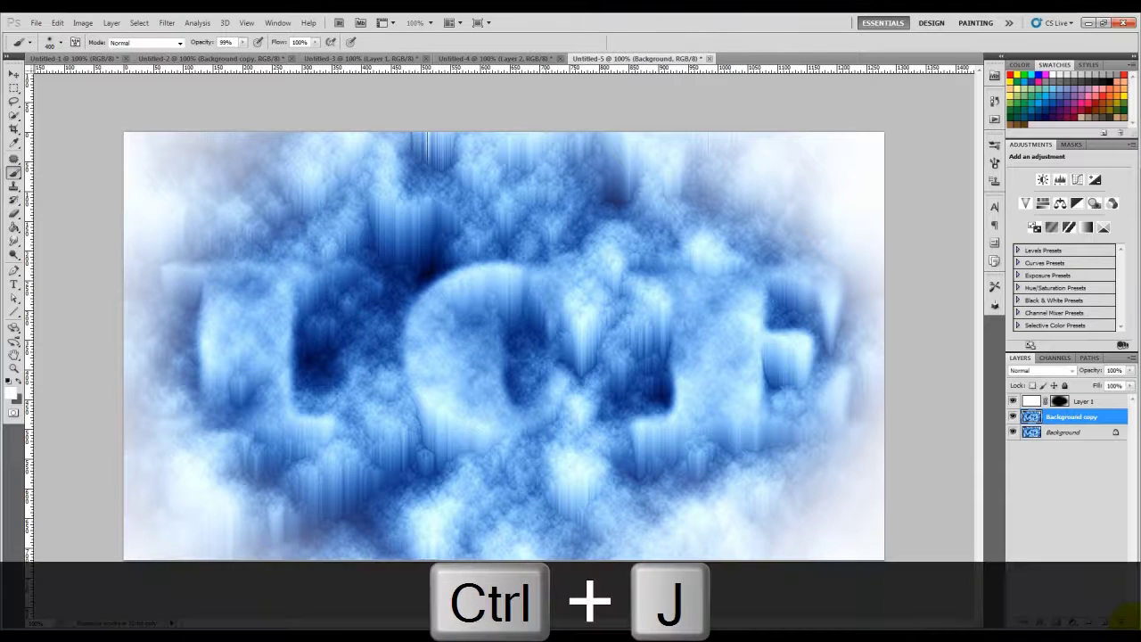
click(164, 22)
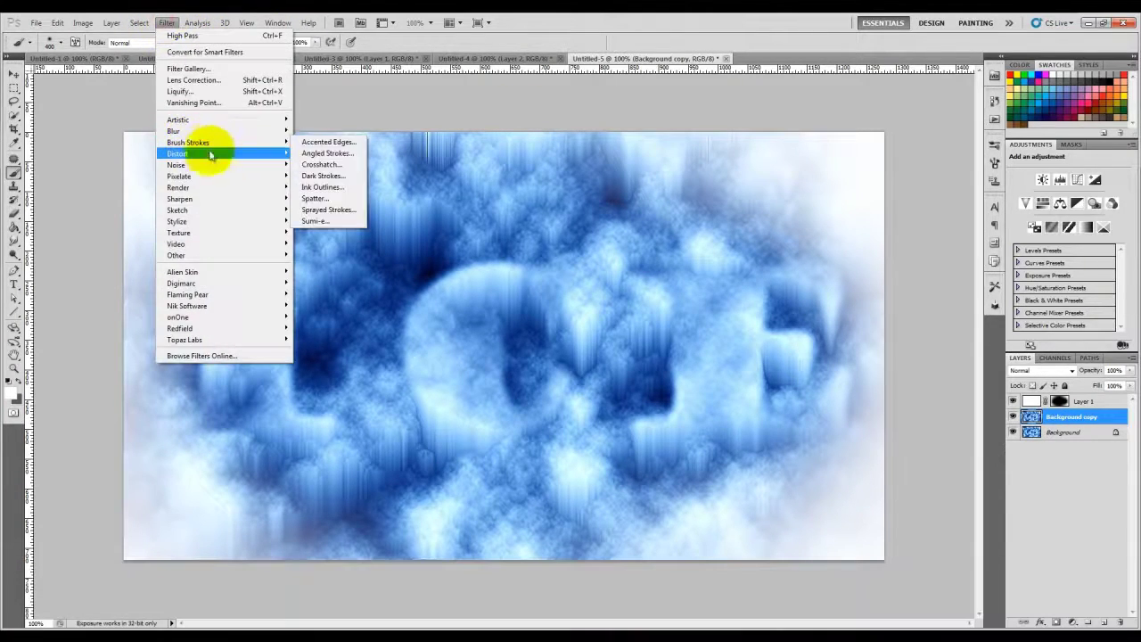
mouse_move(218, 153)
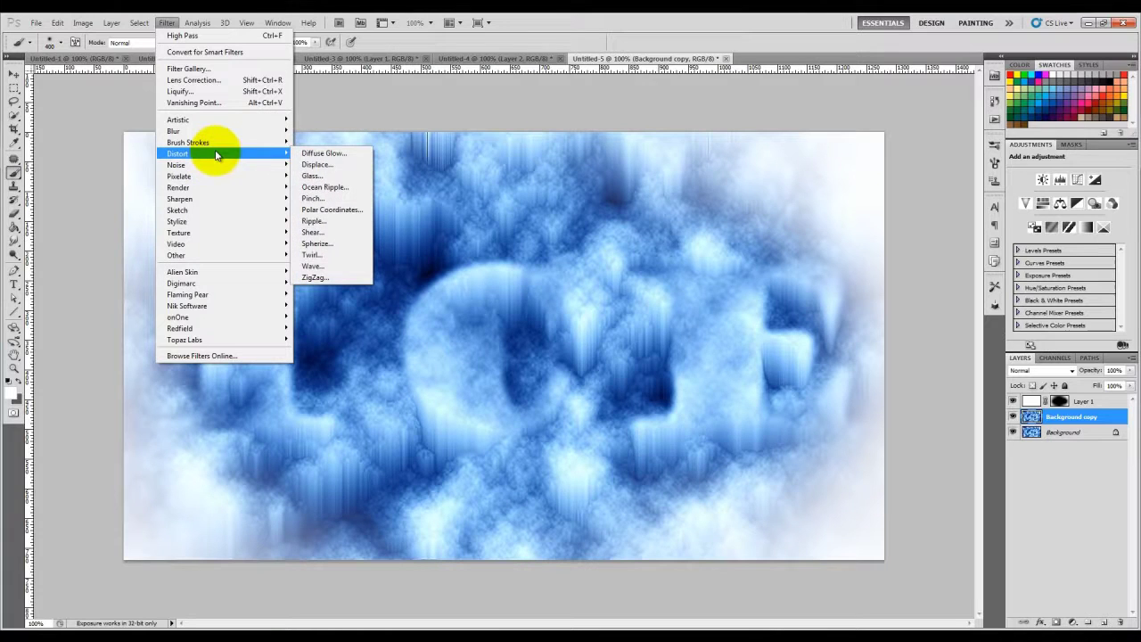
click(344, 176)
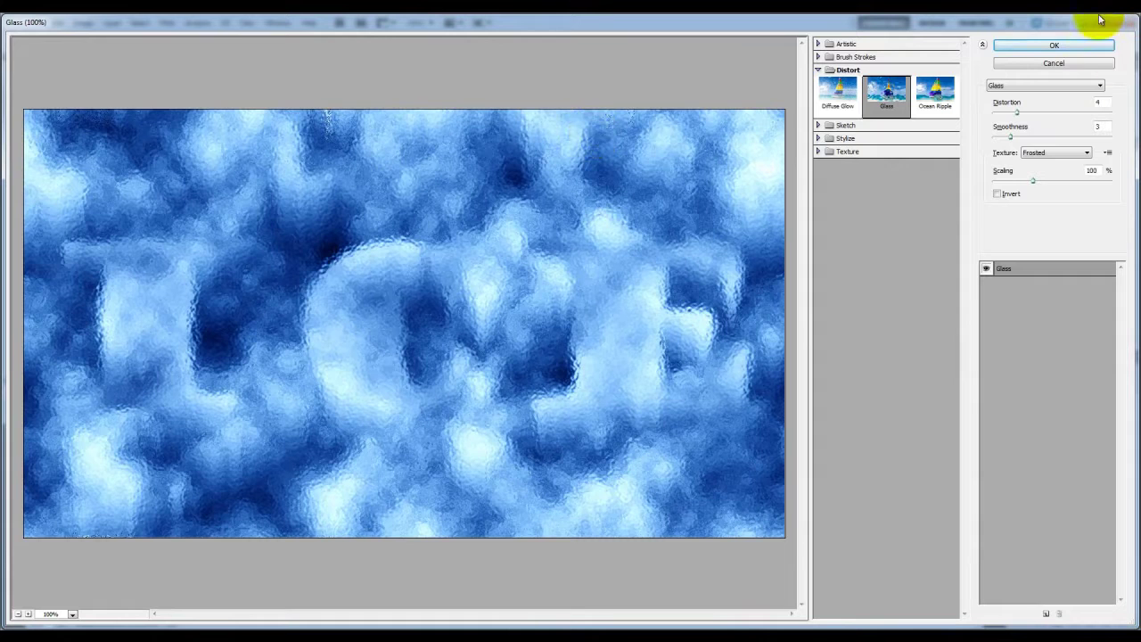
click(565, 178)
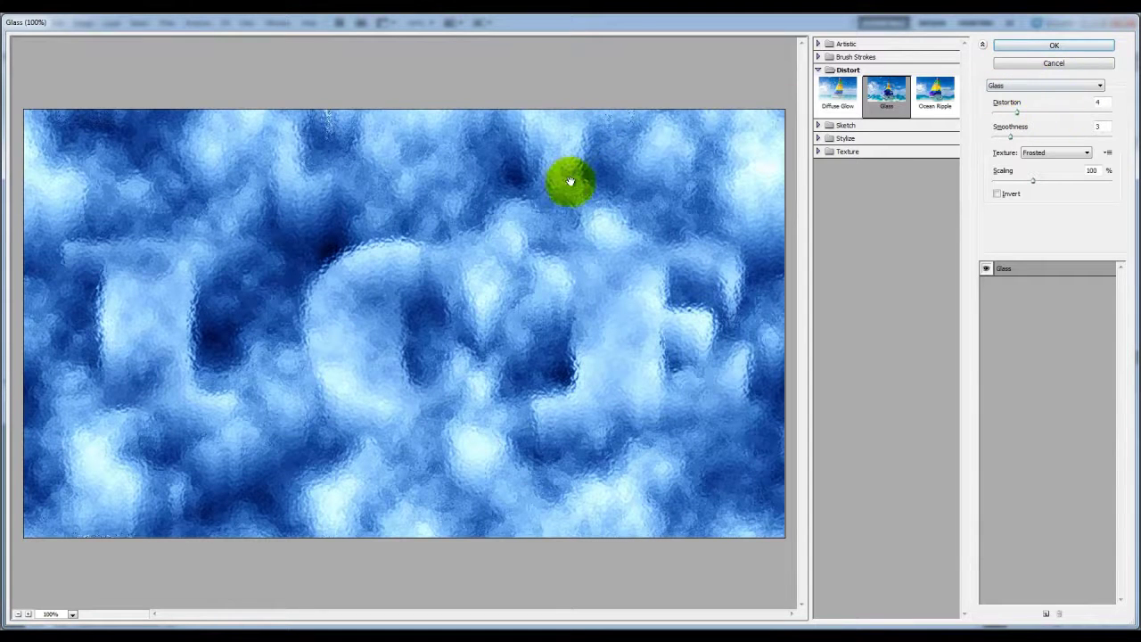
click(1055, 45)
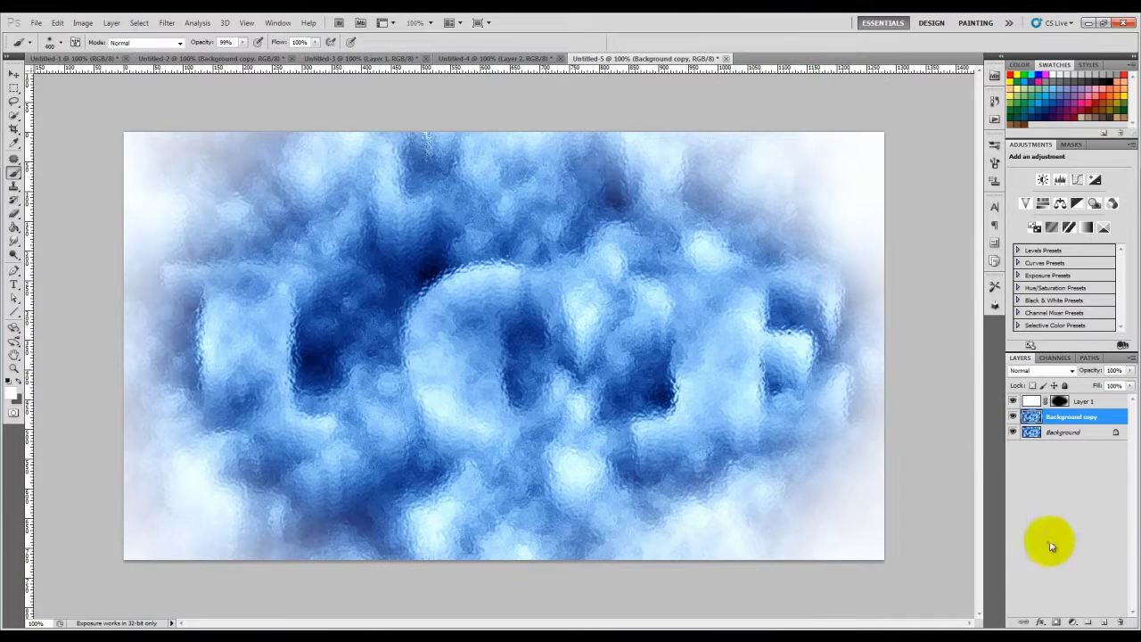
Add a layer mask to the glass-filtered copy and fill it with black to hide the effect
click(1056, 621)
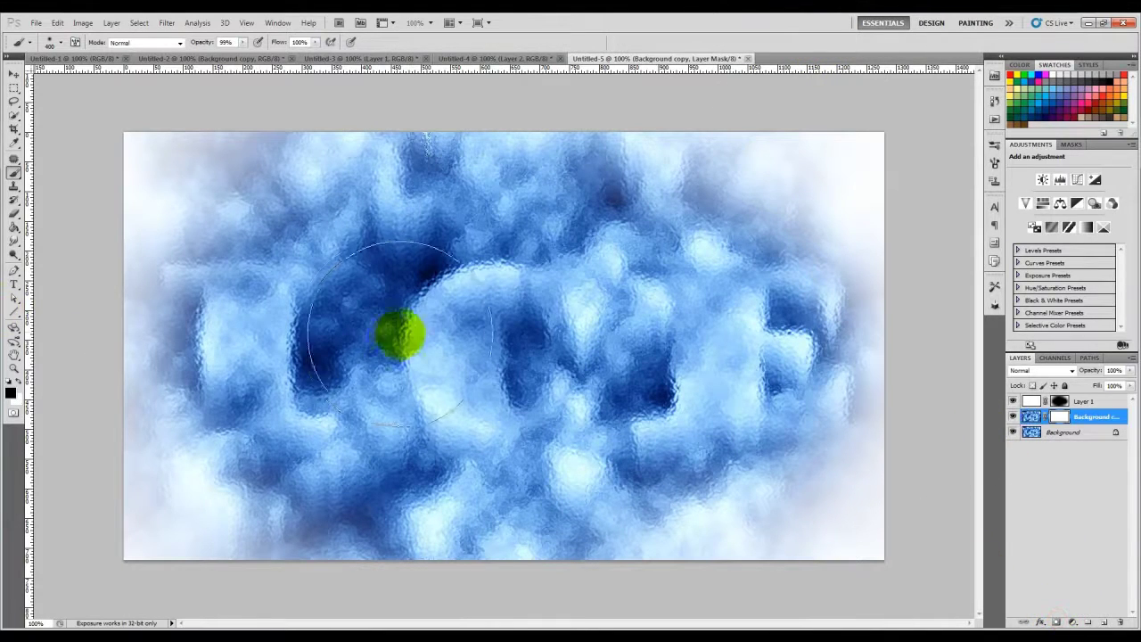
key(bracketright)
mouse_move(322, 332)
mouse_down()
mouse_move(262, 285)
mouse_move(784, 280)
mouse_move(86, 326)
mouse_move(420, 440)
mouse_move(369, 472)
mouse_move(565, 446)
mouse_move(898, 306)
mouse_up()
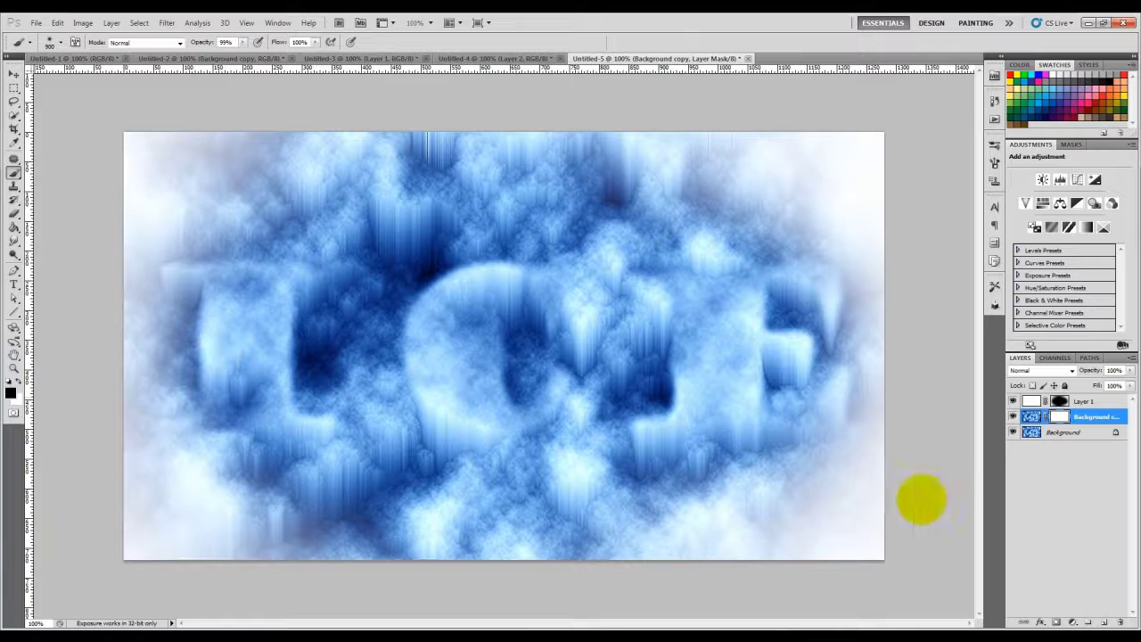
key(alt+BackSpace)
Paint white on the glass layer's mask over the letter I with a small soft brush
key(bracketleft)
key(bracketleft)
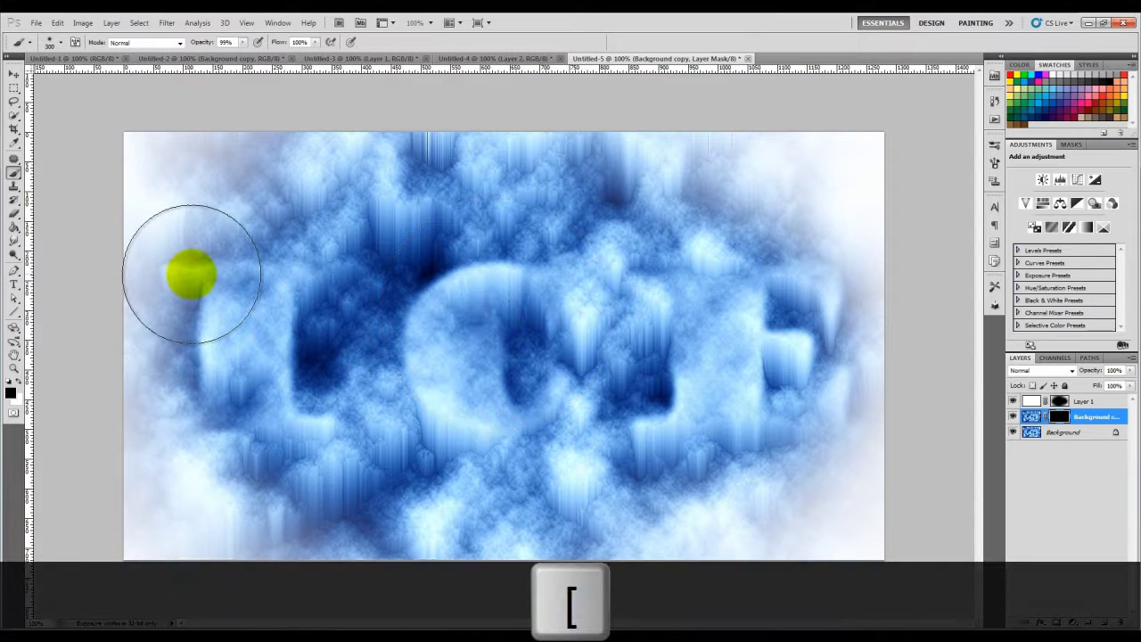
key(x)
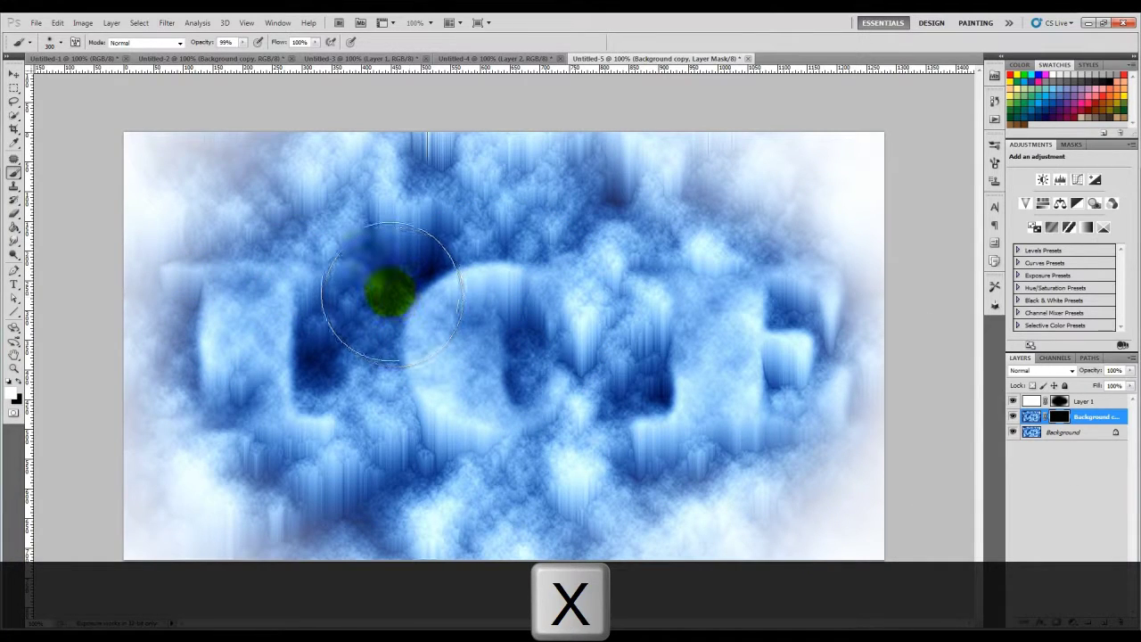
key(bracketleft)
key(bracketleft)
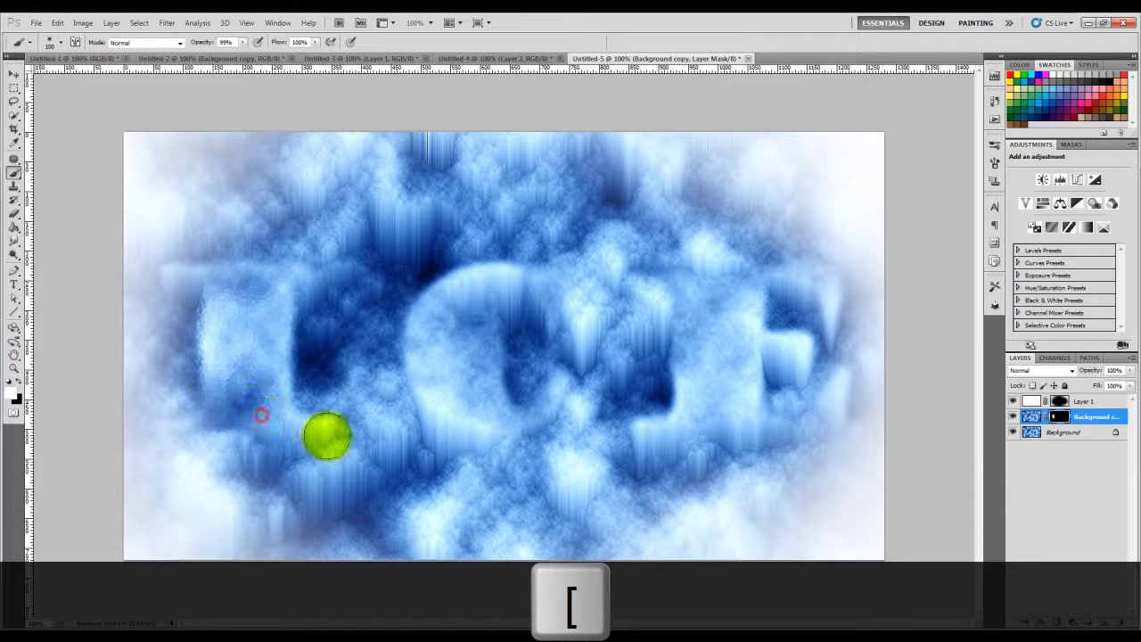
mouse_move(242, 365)
mouse_down()
mouse_move(238, 294)
mouse_move(183, 279)
mouse_move(264, 296)
mouse_move(269, 354)
mouse_move(283, 315)
mouse_move(312, 286)
mouse_up()
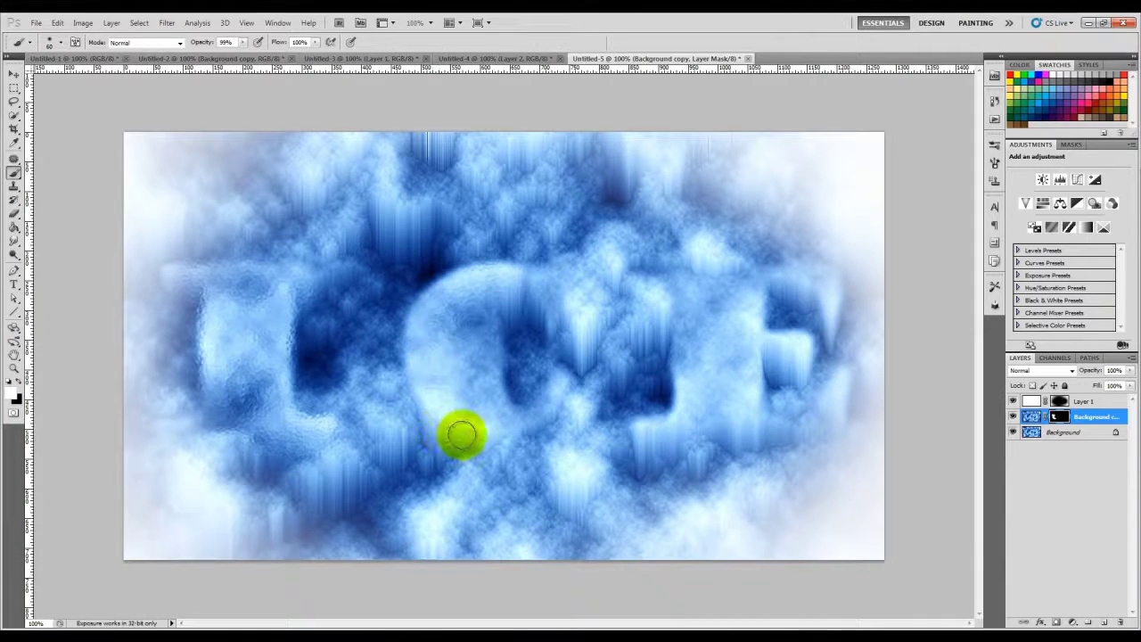
Paint white on the glass layer's mask over the letters C and E with a 60 px brush
mouse_move(493, 301)
mouse_down()
mouse_move(524, 297)
mouse_move(563, 313)
mouse_move(529, 364)
mouse_move(527, 394)
mouse_move(543, 412)
mouse_move(451, 433)
mouse_move(446, 339)
mouse_move(458, 289)
mouse_move(797, 333)
mouse_move(662, 428)
mouse_move(687, 427)
mouse_up()
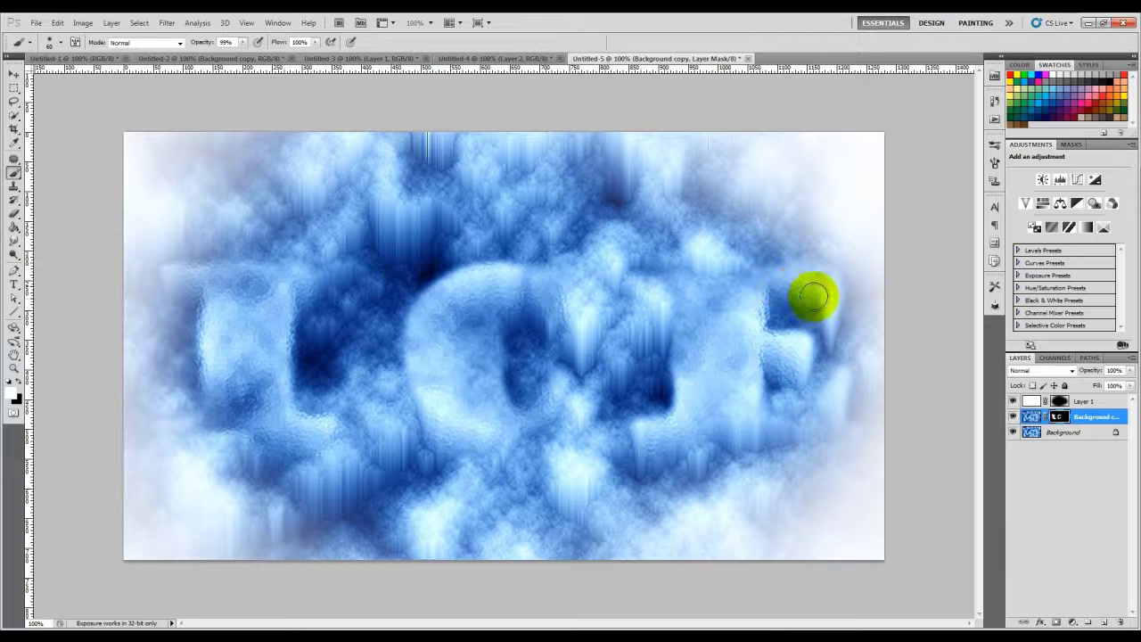
click(740, 288)
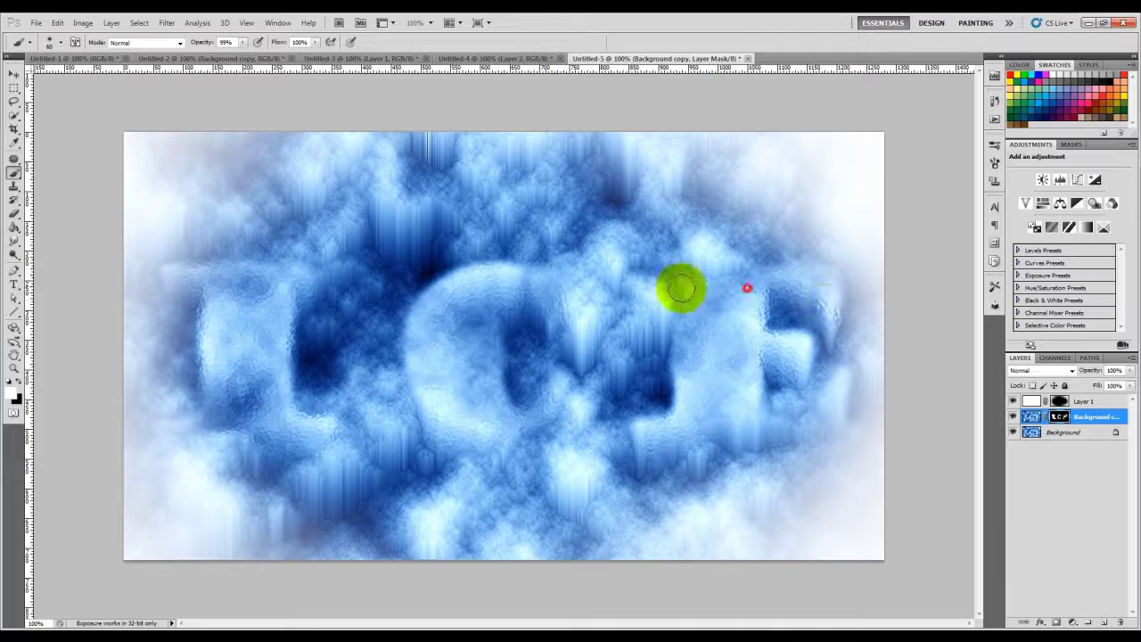
click(657, 446)
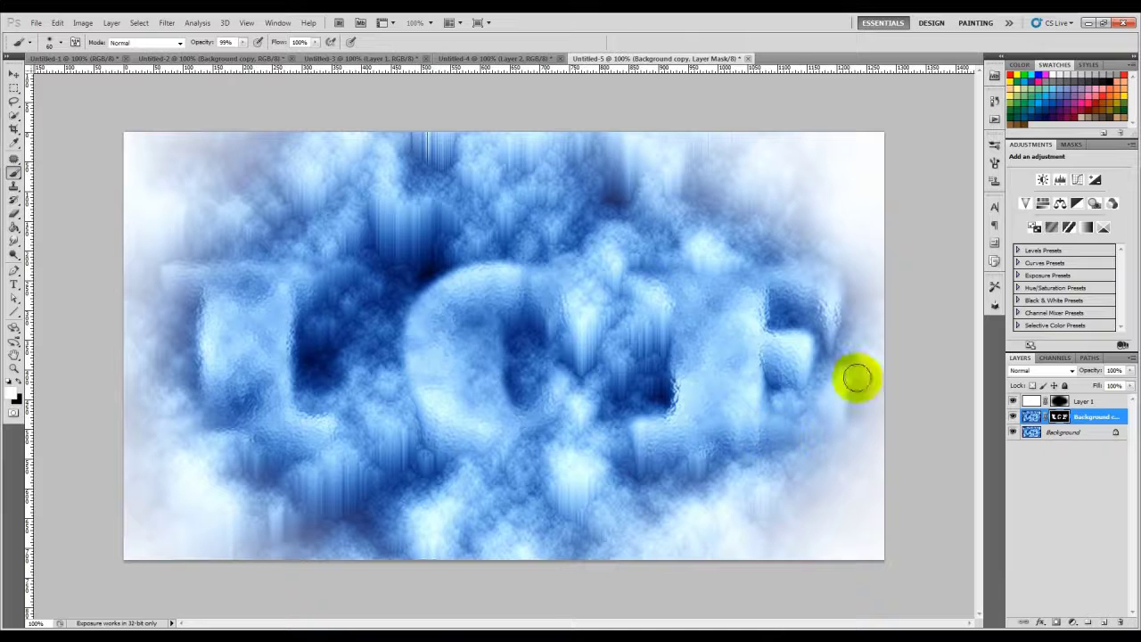
mouse_move(764, 362)
mouse_down()
mouse_move(735, 358)
mouse_move(736, 312)
mouse_up()
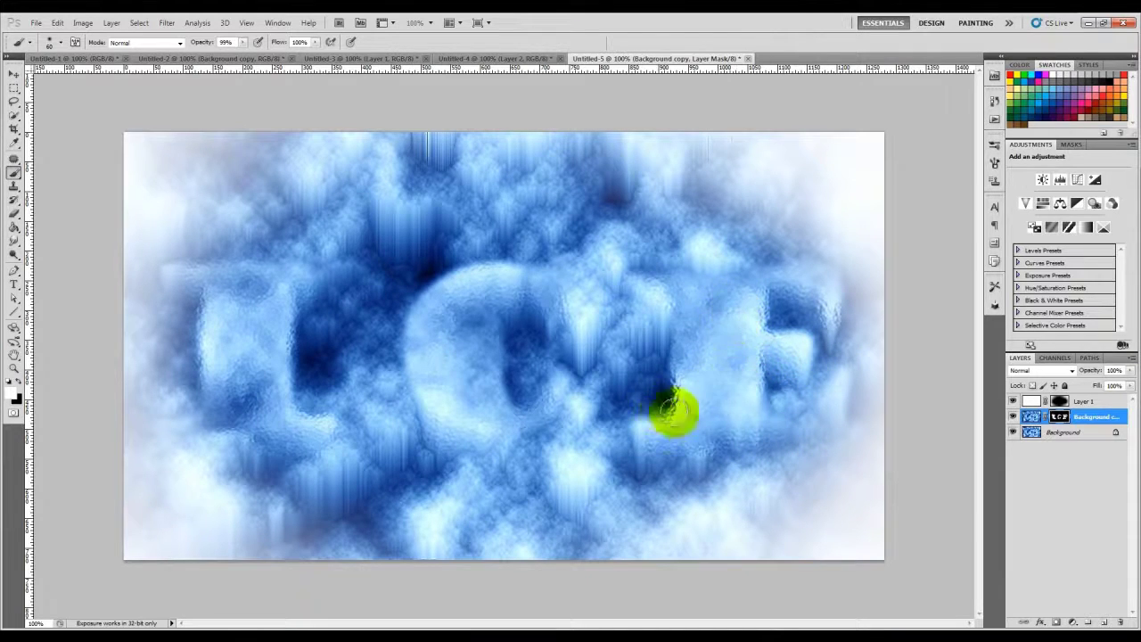
Touch up the glass effect on the body and lower curve of the C, and duplicate the masked glass layer
click(463, 403)
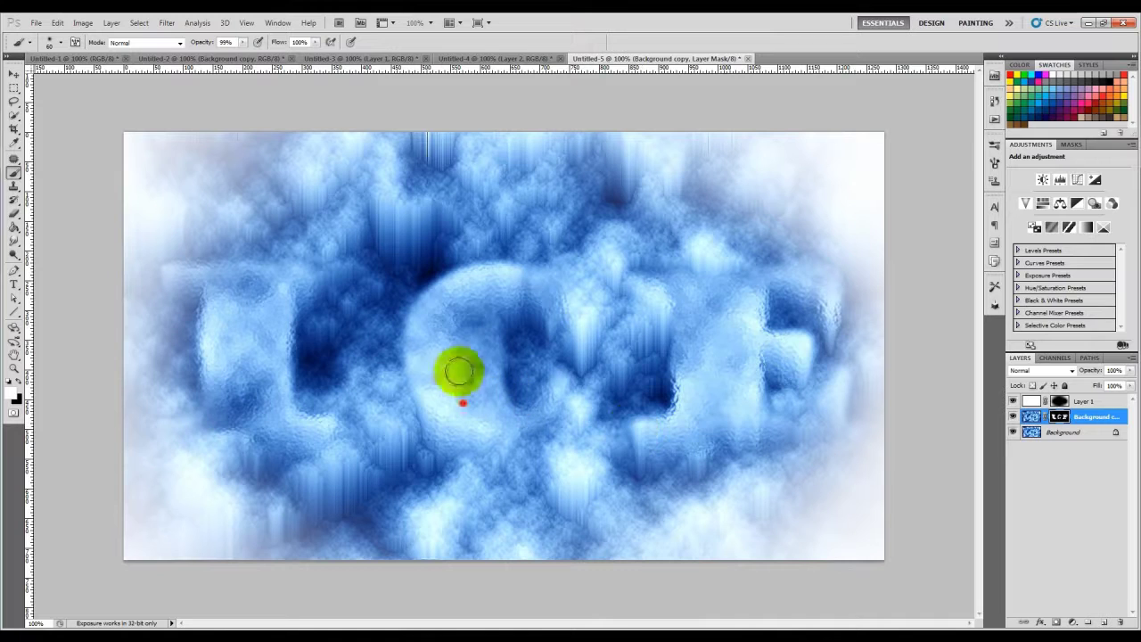
click(440, 312)
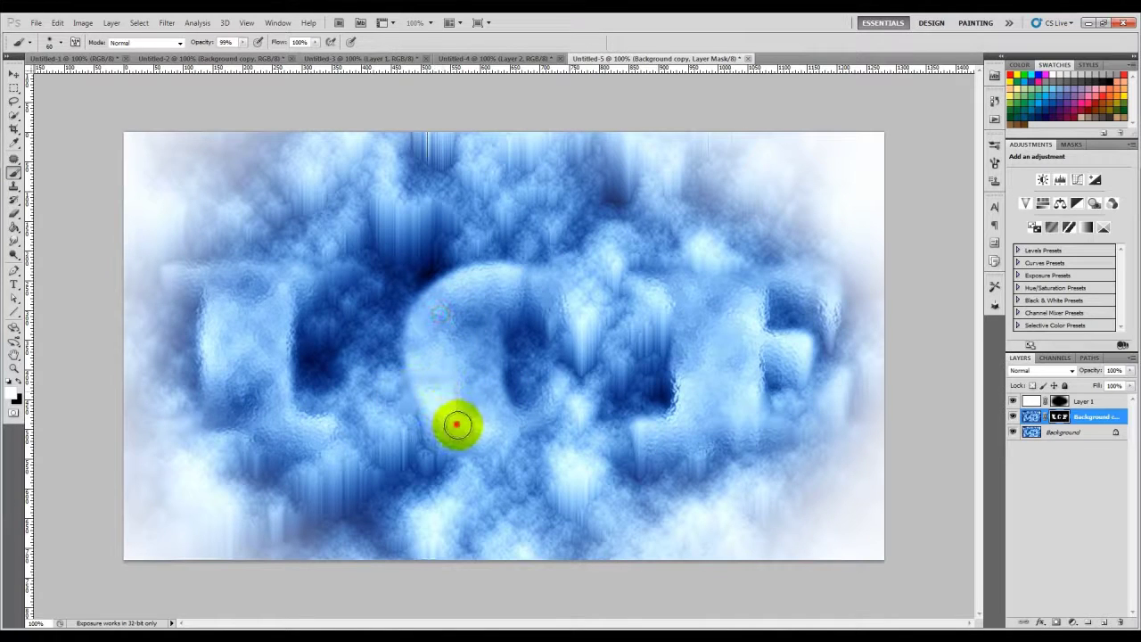
drag(455, 424, 504, 443)
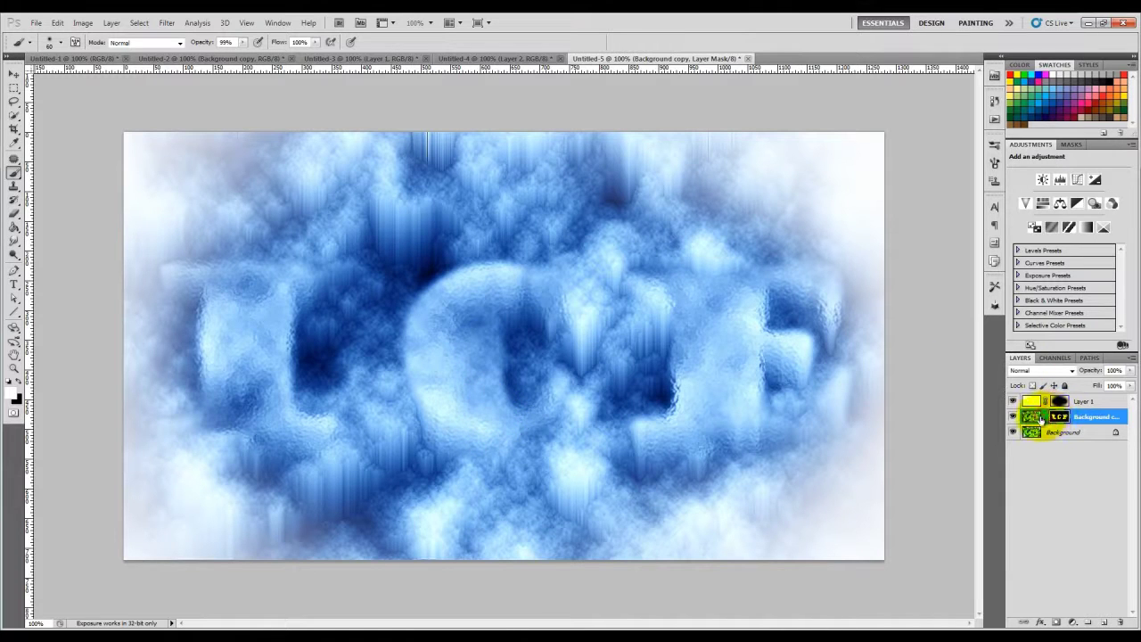
key(ctrl+j)
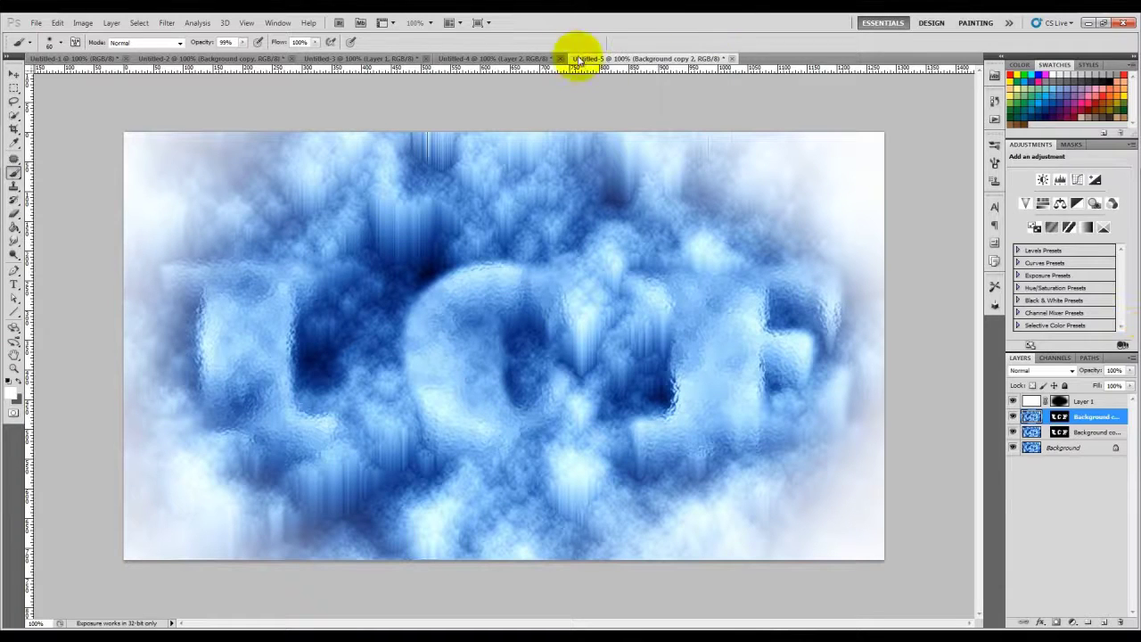
Compare the alternative ICE text designs in the open documents Untitled-4, Untitled-3, Untitled-2 and Untitled-1
click(531, 58)
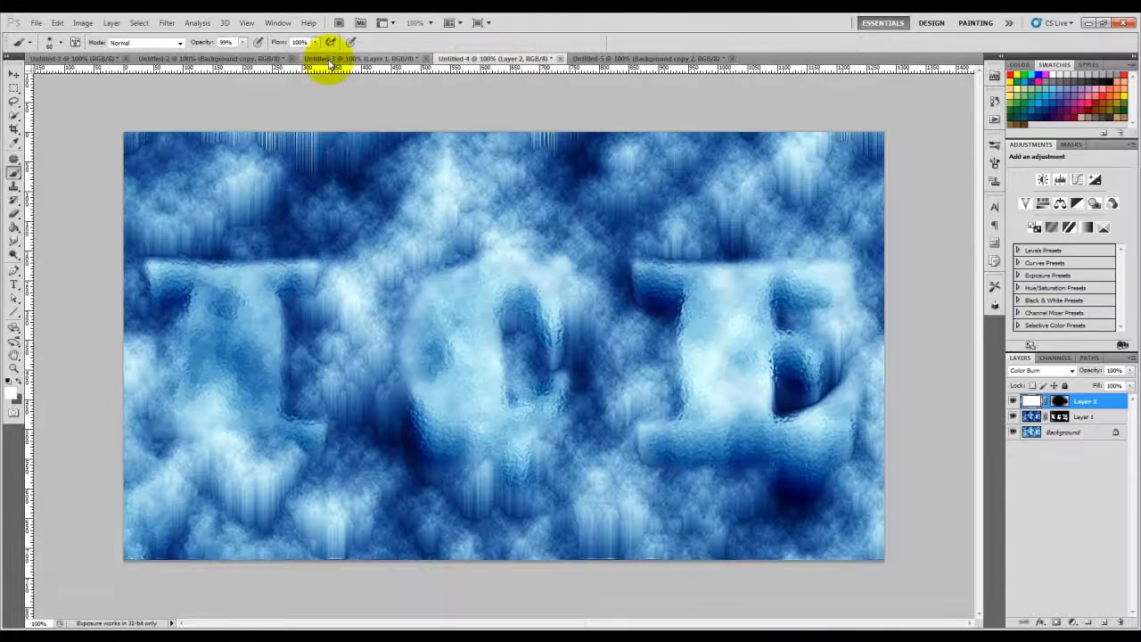
click(330, 59)
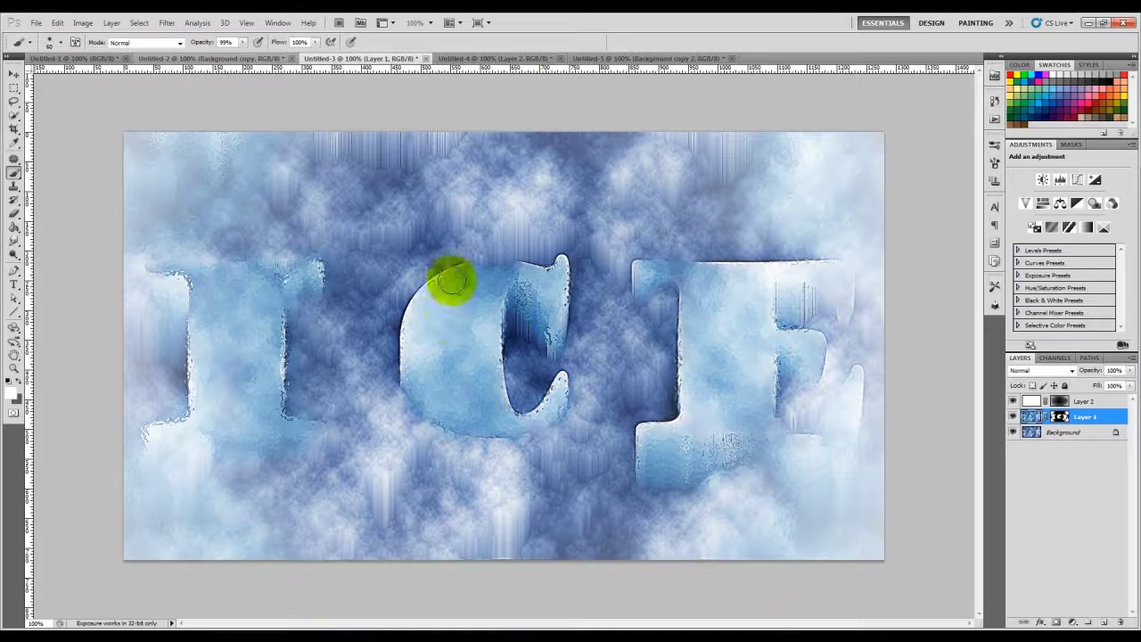
click(256, 59)
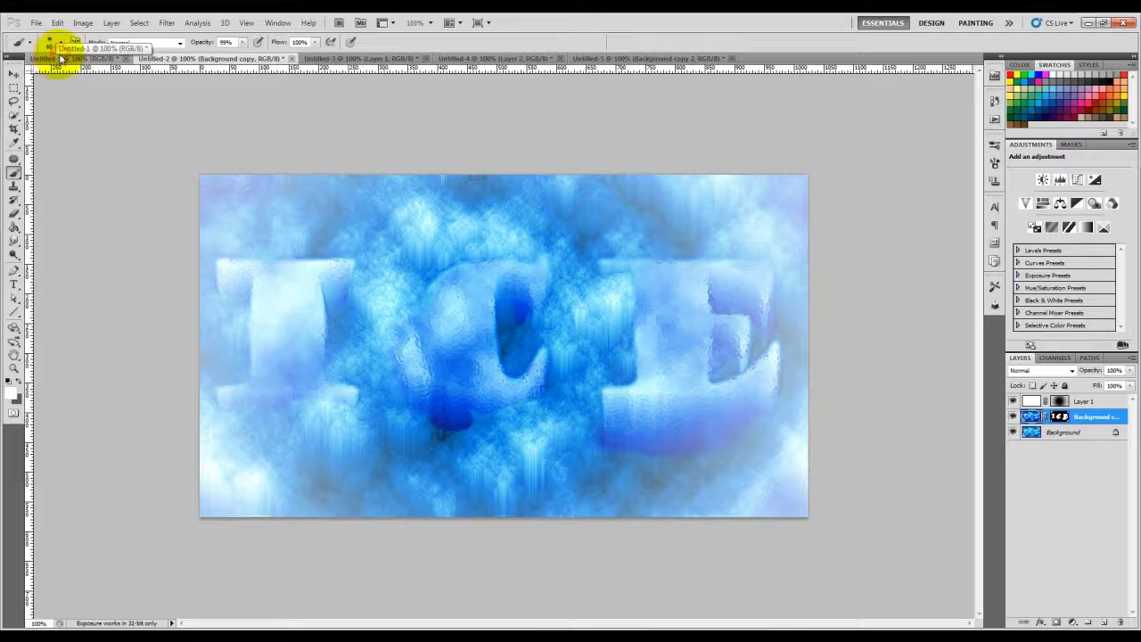
click(79, 59)
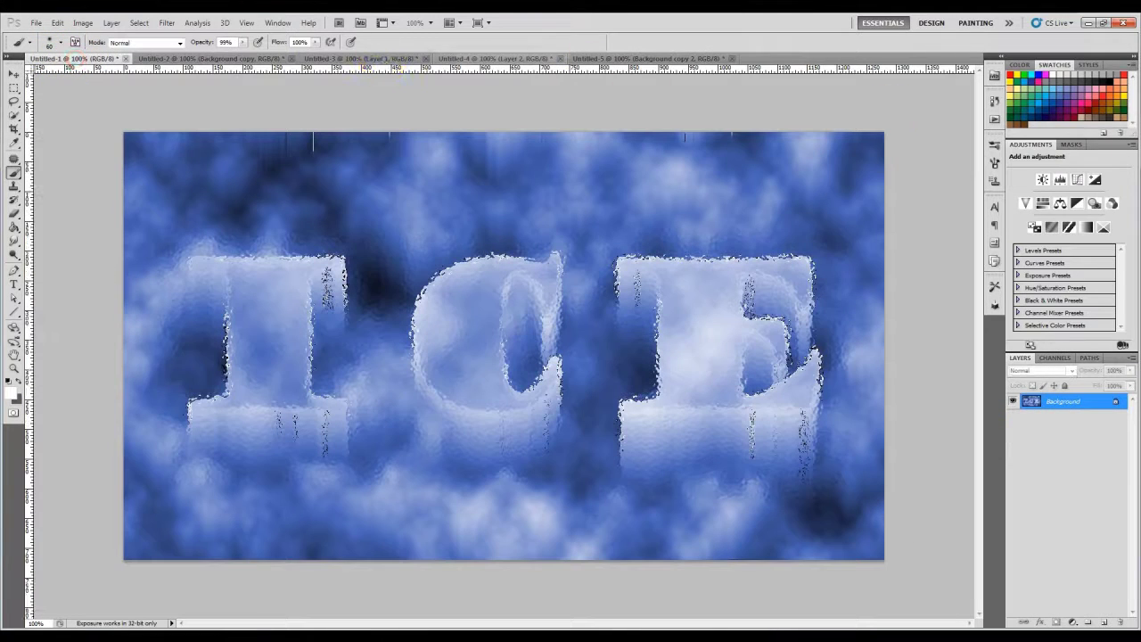